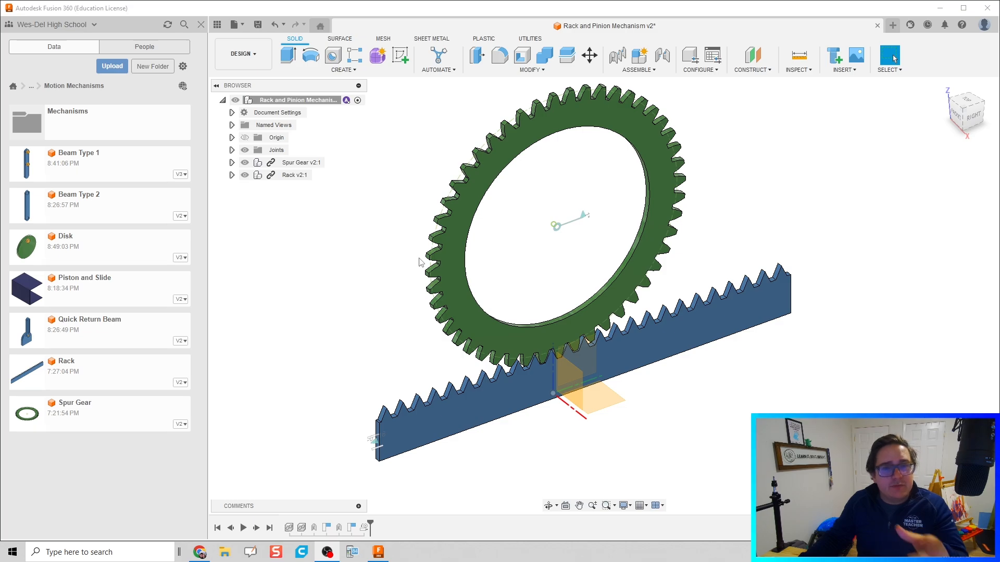
# Create a new design and save it as "Rack and Pinion Video" in the Mechanisms folder.
pyautogui.click(898, 24)
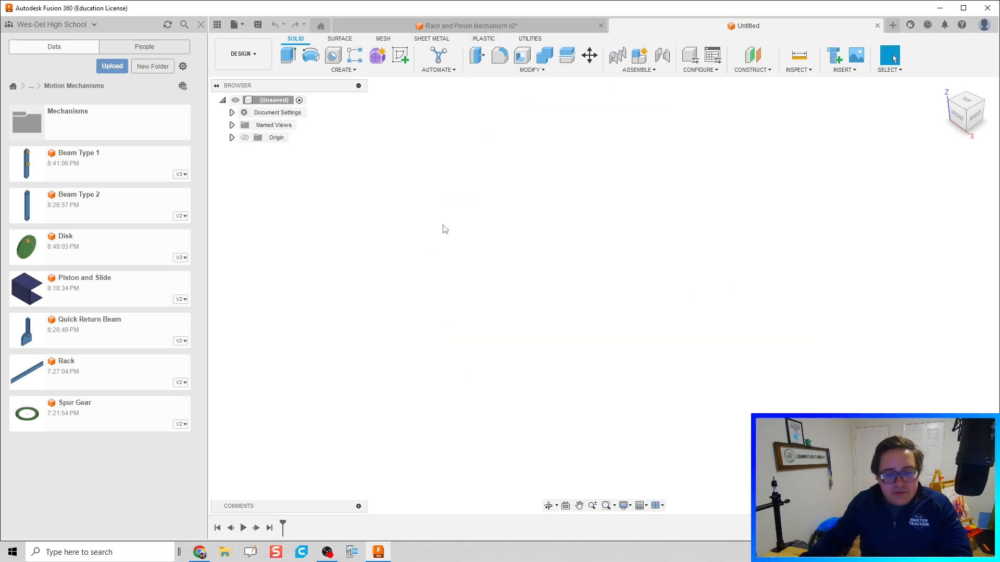
pyautogui.hotkey('ctrl', 's')
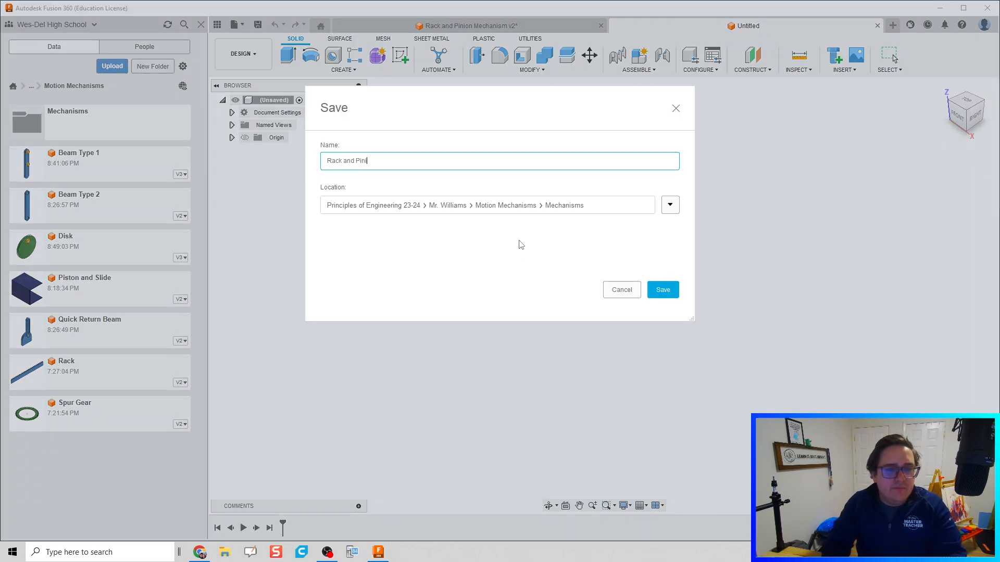
pyautogui.write('Rack and Pinion Vid')
pyautogui.press('Return')
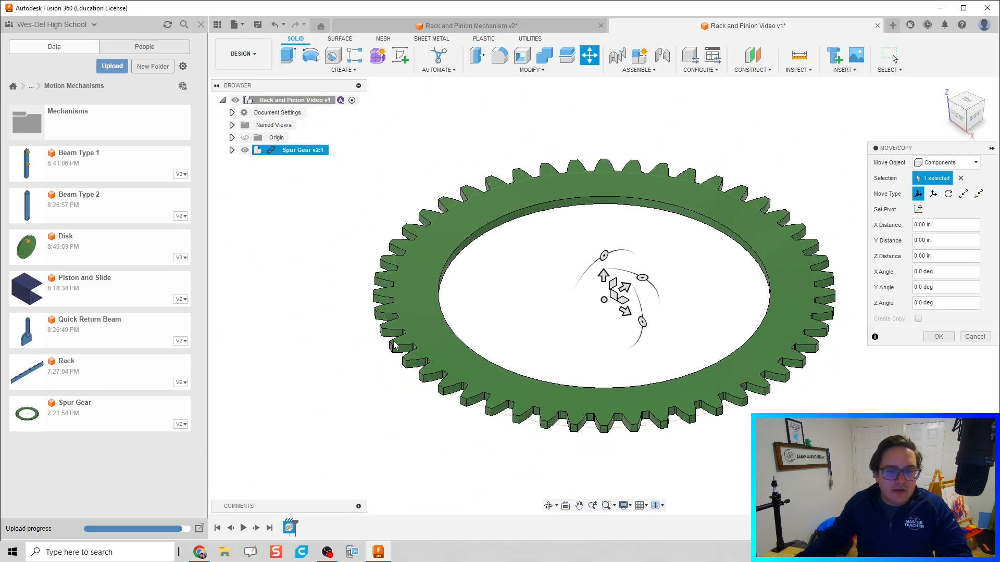
# Insert the Spur Gear component and rotate it upright so that it faces the right view.
pyautogui.moveTo(643, 320); pyautogui.dragTo(604, 159)
pyautogui.click(939, 337)
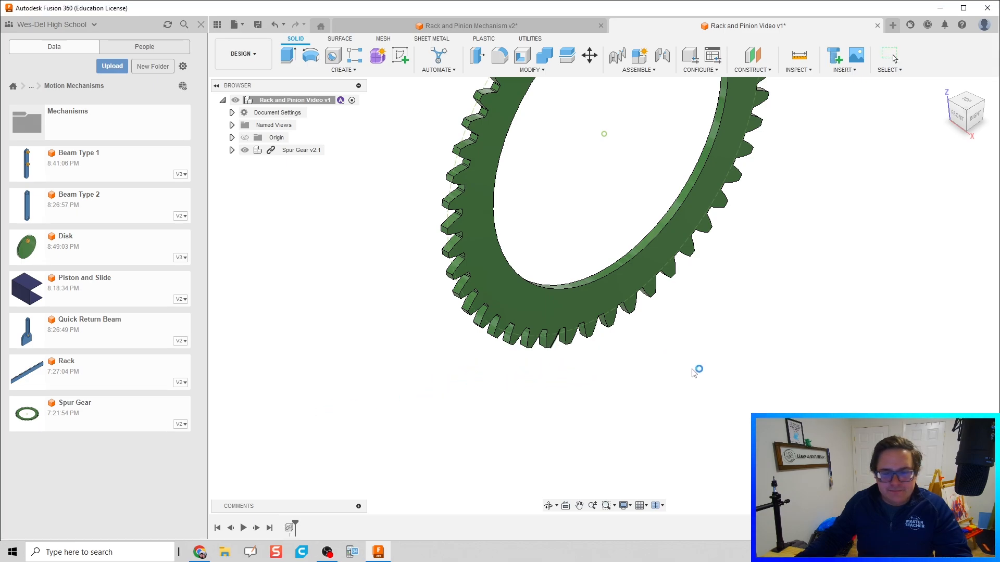
# Insert the Rack component and move it -5.00 in along Z so its teeth mesh beneath the gear.
pyautogui.moveTo(583, 377); pyautogui.dragTo(575, 294)
pyautogui.scroll(6, 588, 312)
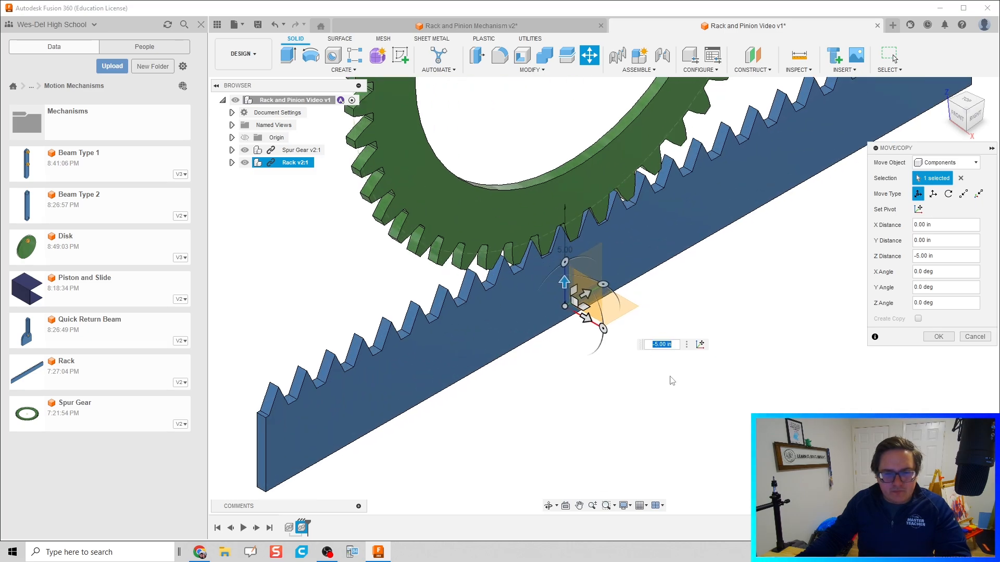
pyautogui.keyDown('shift'); pyautogui.moveTo(650, 411); pyautogui.dragTo(600, 377, button='middle'); pyautogui.keyUp('shift')
pyautogui.scroll(3, 581, 260)
pyautogui.scroll(3, 578, 251)
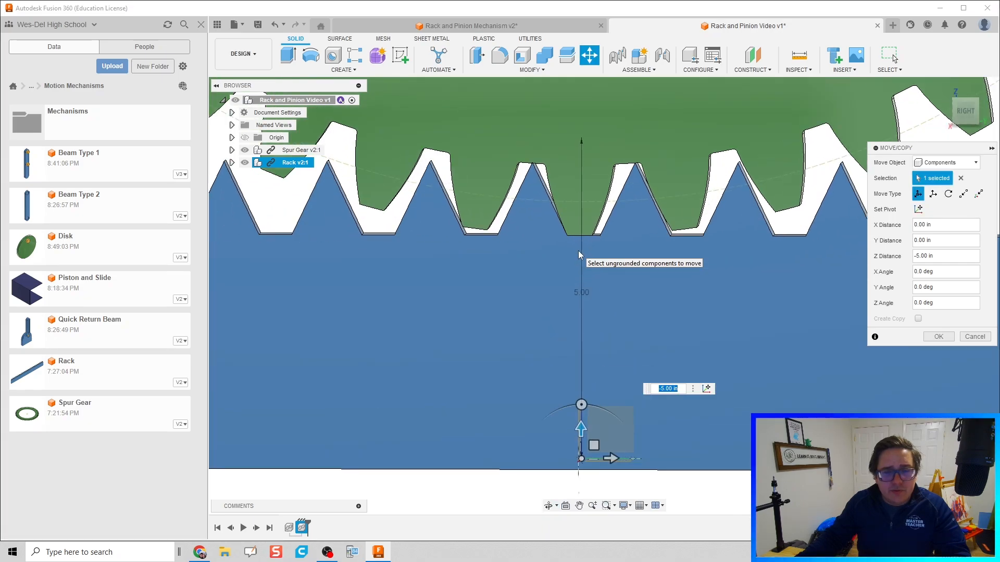
pyautogui.scroll(-5, 582, 255)
pyautogui.scroll(-3, 598, 276)
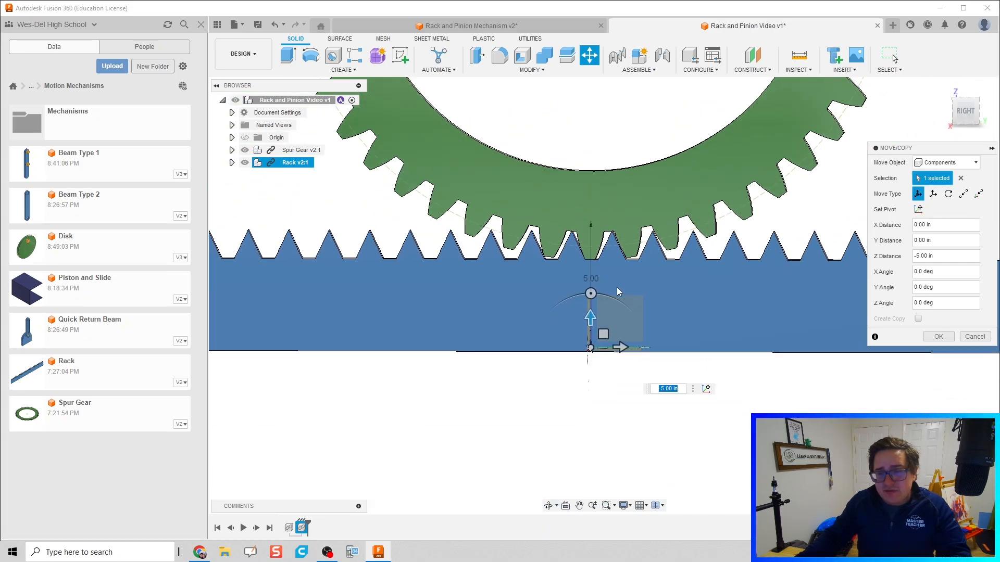
pyautogui.click(937, 337)
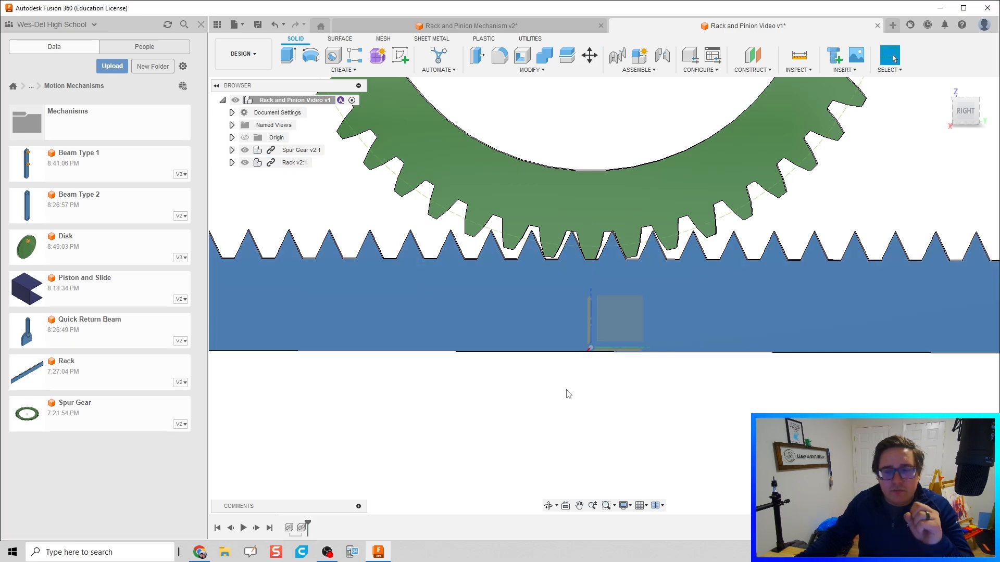
# Start an as-built joint and select the rack and the design's origin point as its components.
pyautogui.scroll(-3, 565, 385)
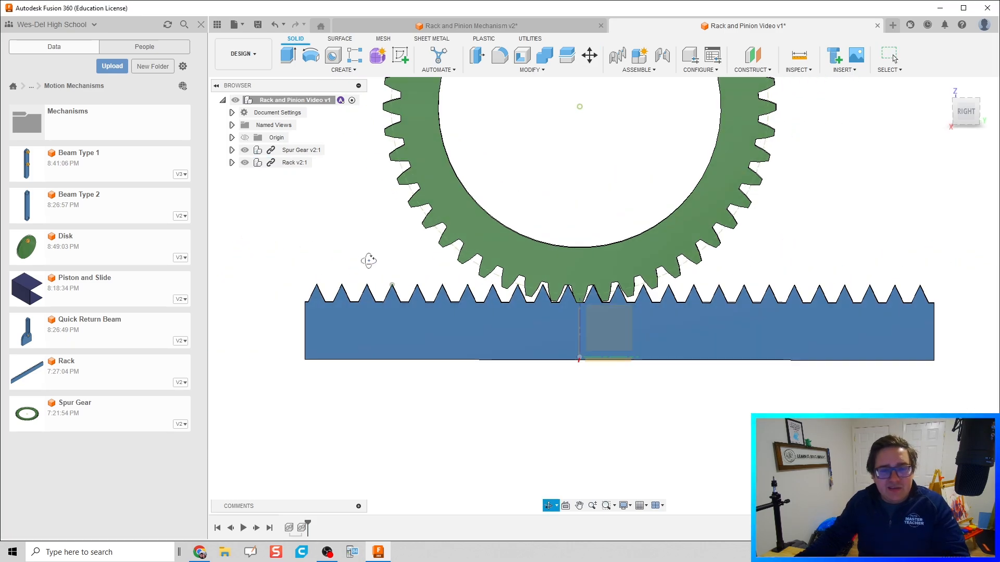
pyautogui.keyDown('shift'); pyautogui.moveTo(363, 253); pyautogui.dragTo(422, 355, button='middle'); pyautogui.keyUp('shift')
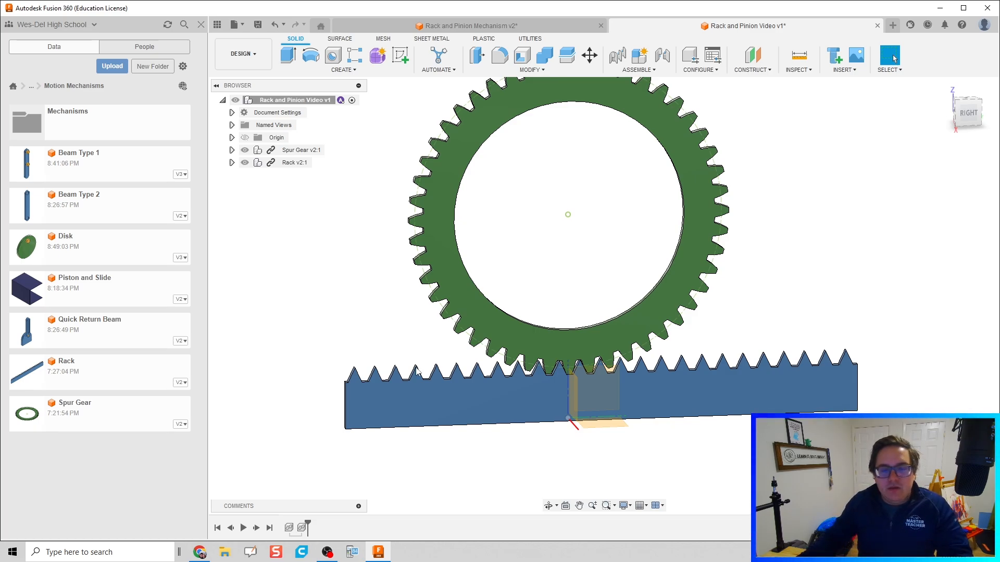
pyautogui.scroll(1, 451, 381)
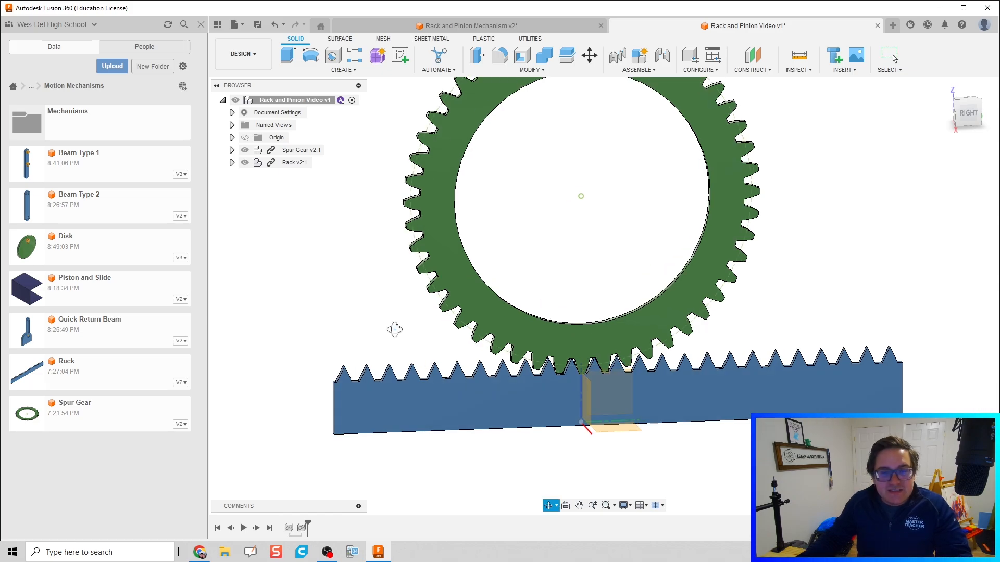
pyautogui.keyDown('shift'); pyautogui.moveTo(395, 330); pyautogui.dragTo(444, 267, button='middle'); pyautogui.keyUp('shift')
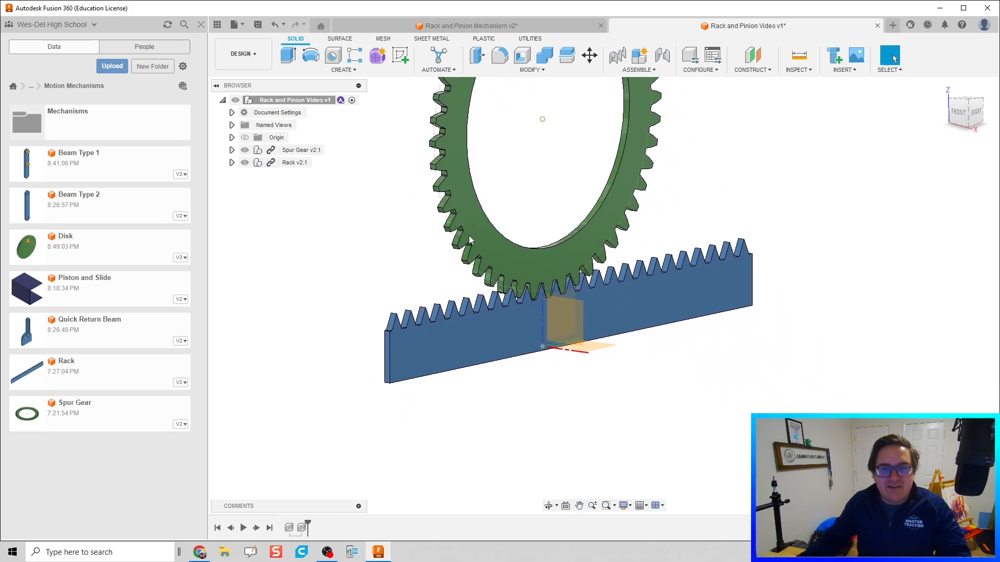
pyautogui.click(652, 70)
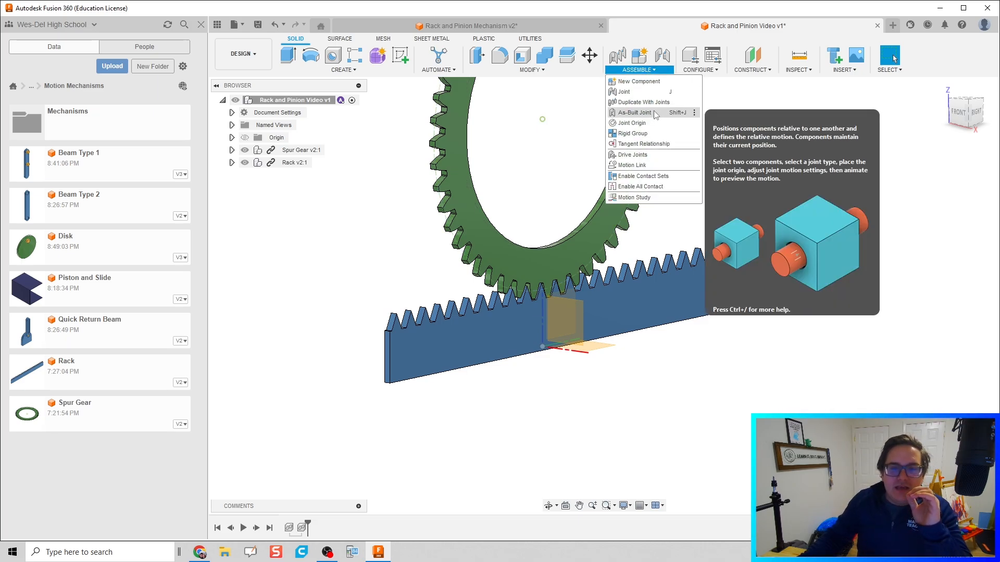
pyautogui.click(634, 113)
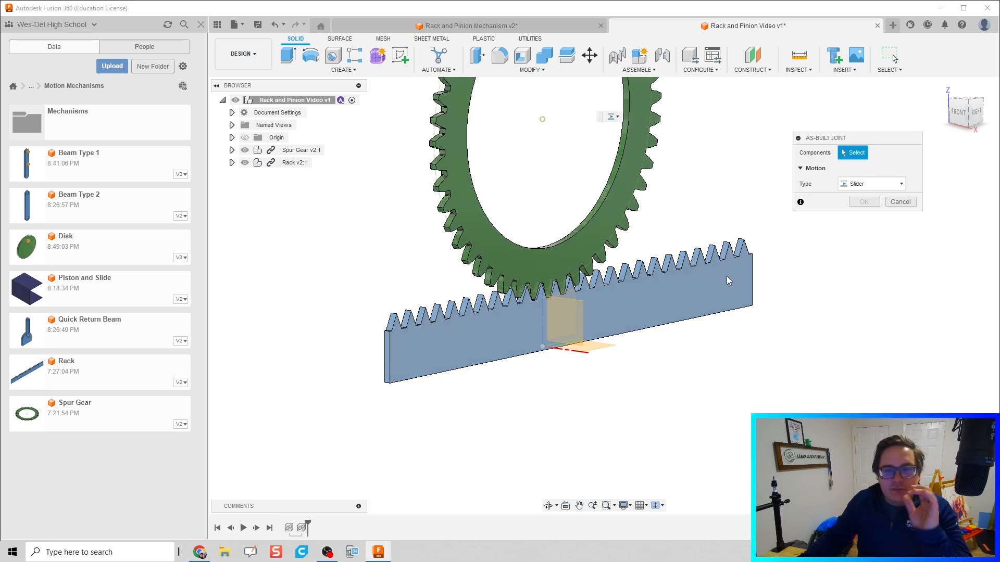
pyautogui.click(647, 299)
pyautogui.click(639, 70)
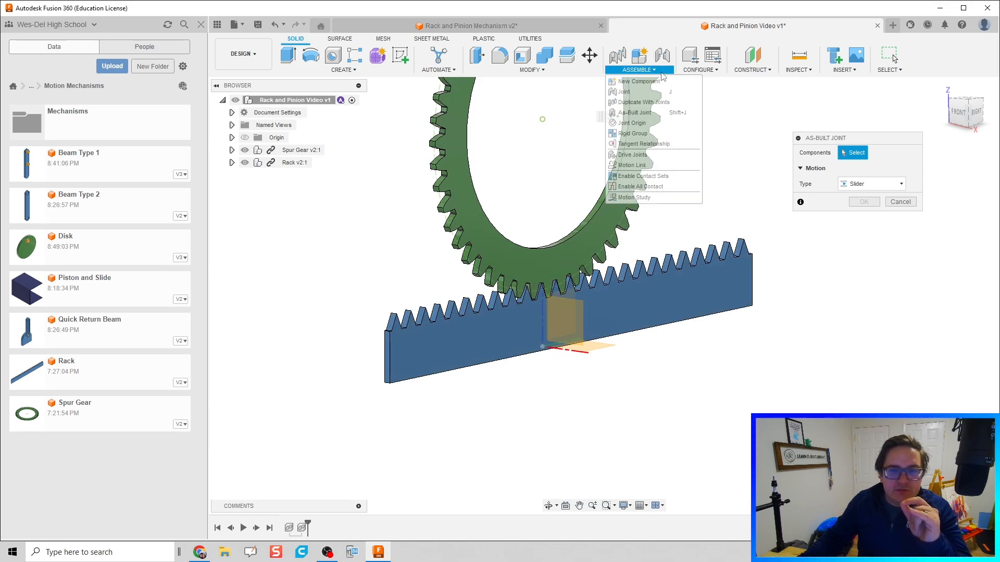
pyautogui.click(634, 112)
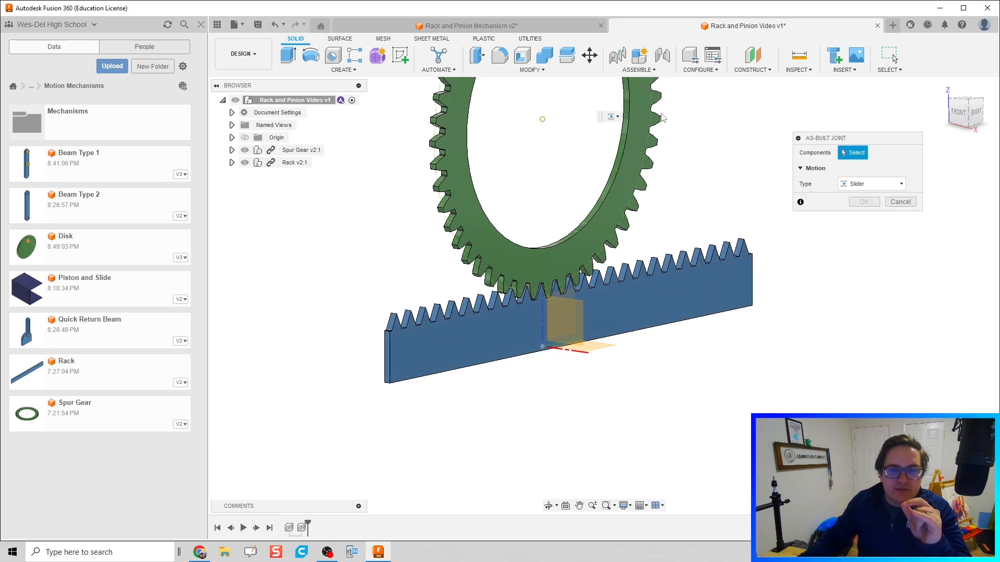
pyautogui.click(637, 296)
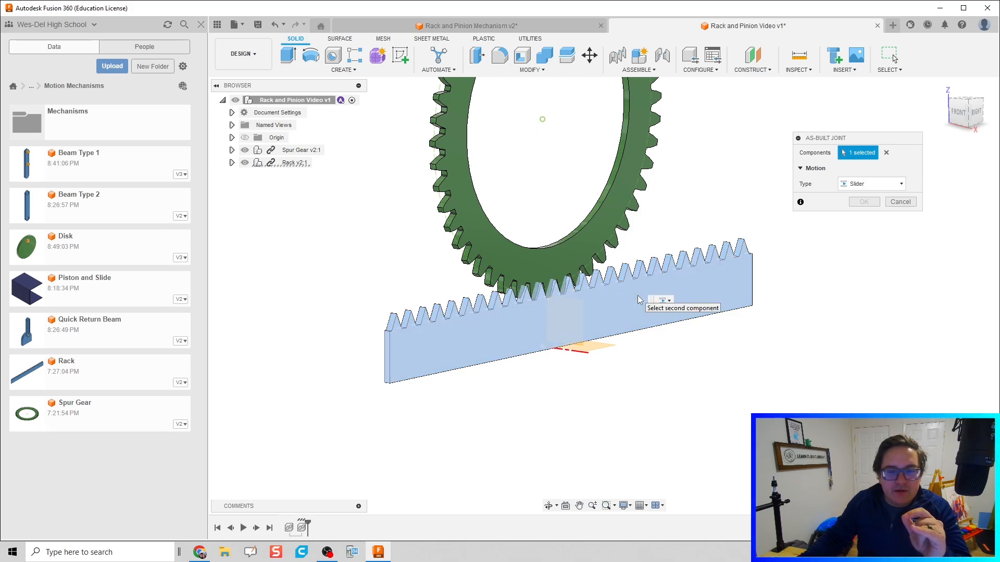
pyautogui.click(232, 138)
pyautogui.click(266, 151)
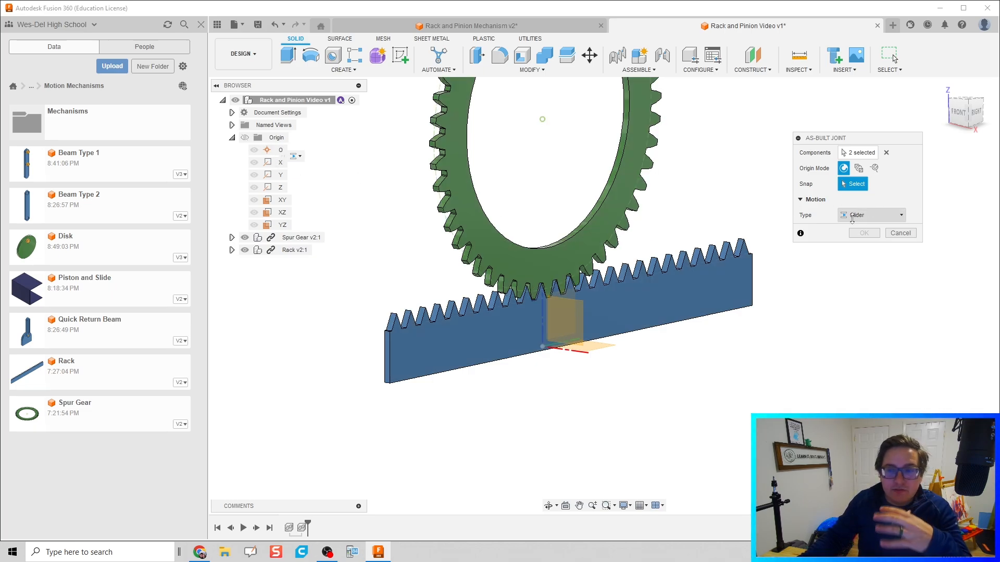
# Make the joint a slider along the Z axis, snapped to the centre of the rack's end face.
pyautogui.click(848, 215)
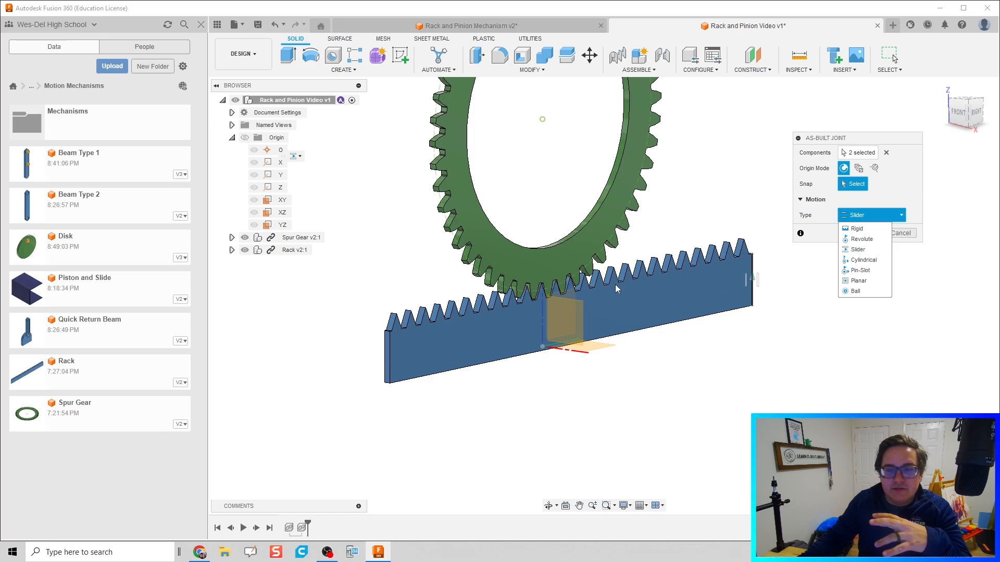
pyautogui.scroll(1, 359, 374)
pyautogui.scroll(2, 400, 349)
pyautogui.scroll(3, 406, 352)
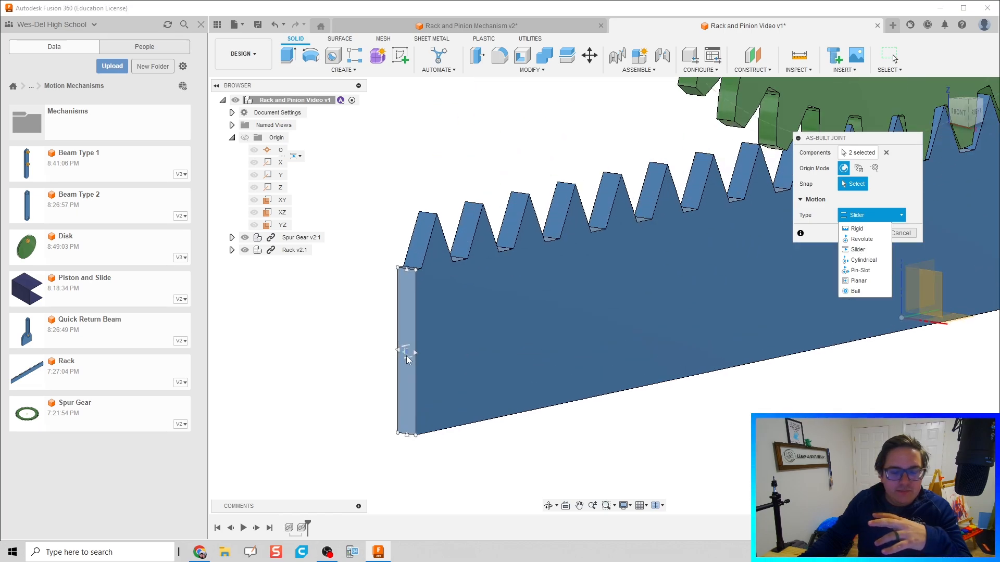
pyautogui.click(408, 354)
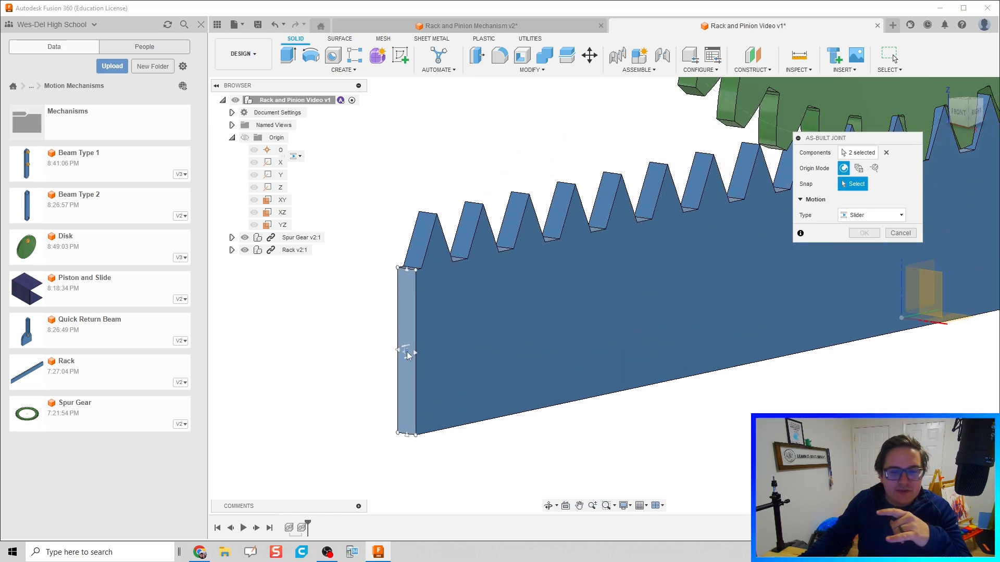
pyautogui.scroll(-3, 500, 309)
pyautogui.scroll(-3, 538, 174)
pyautogui.moveTo(516, 183); pyautogui.dragTo(442, 292, button='middle')
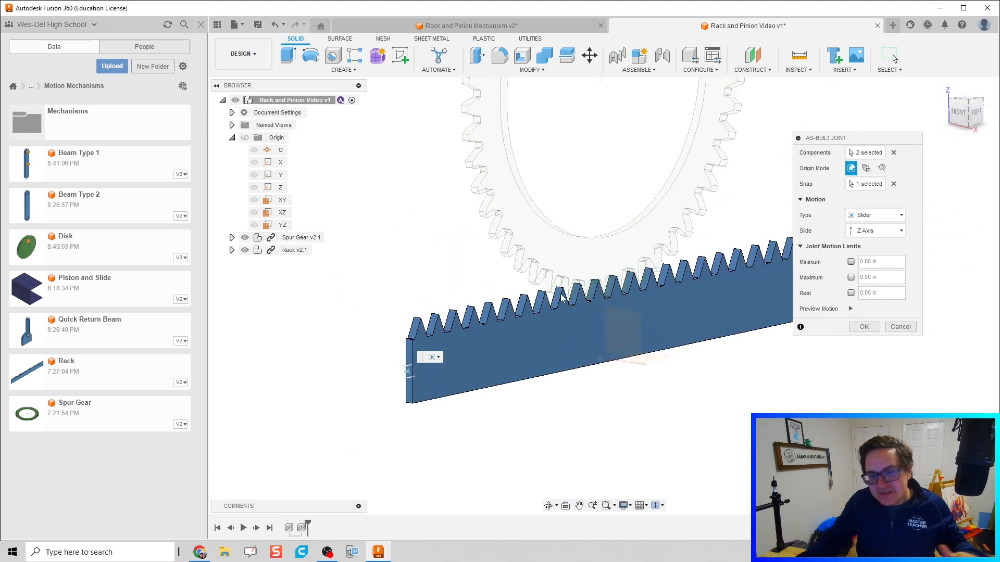
pyautogui.click(864, 327)
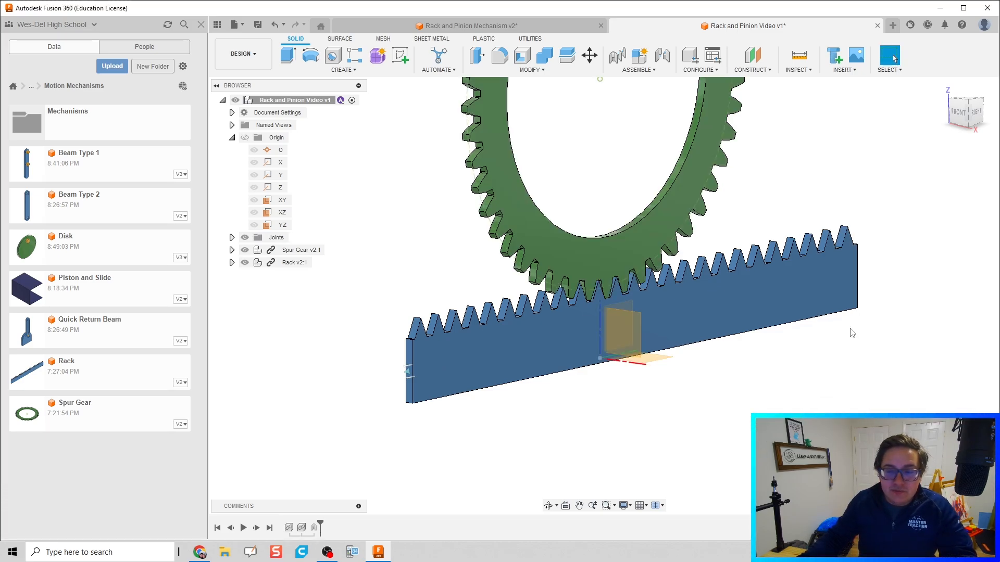
# Slide the rack along its joint to test the motion and revert it to its original position.
pyautogui.moveTo(530, 337); pyautogui.dragTo(524, 276)
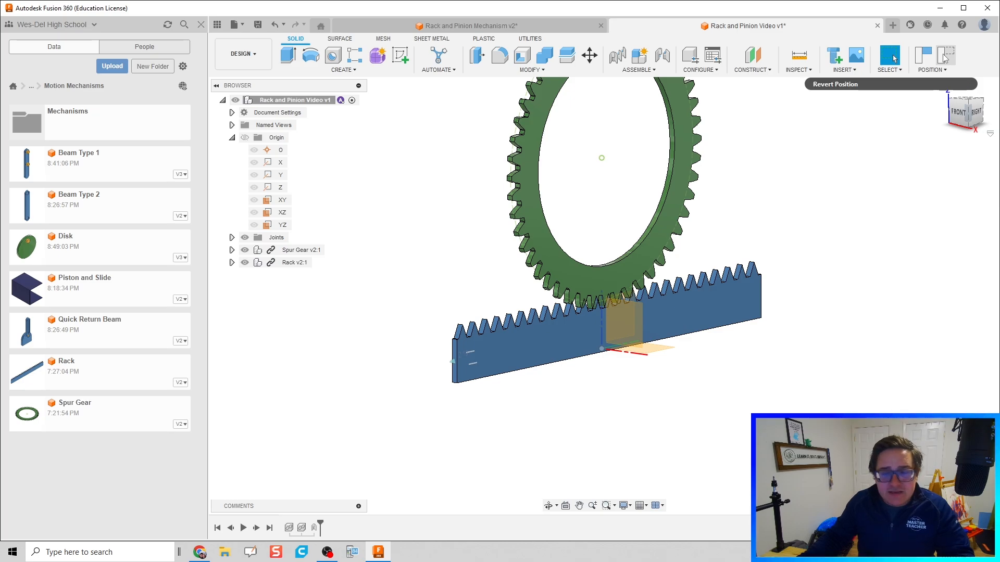
pyautogui.click(945, 56)
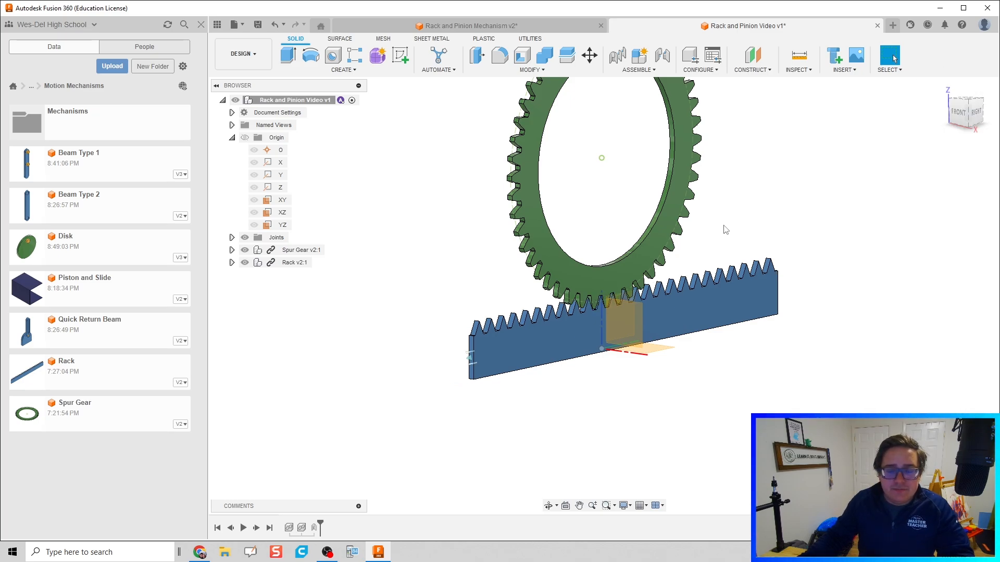
# Add a revolute as-built joint about the Z axis between the spur gear and the design's origin point, snapped at the gear's centre.
pyautogui.keyDown('shift'); pyautogui.moveTo(726, 230); pyautogui.dragTo(706, 229, button='middle'); pyautogui.keyUp('shift')
pyautogui.keyDown('shift'); pyautogui.moveTo(541, 162); pyautogui.dragTo(577, 265, button='middle'); pyautogui.keyUp('shift')
pyautogui.hotkey('shift', 'j')
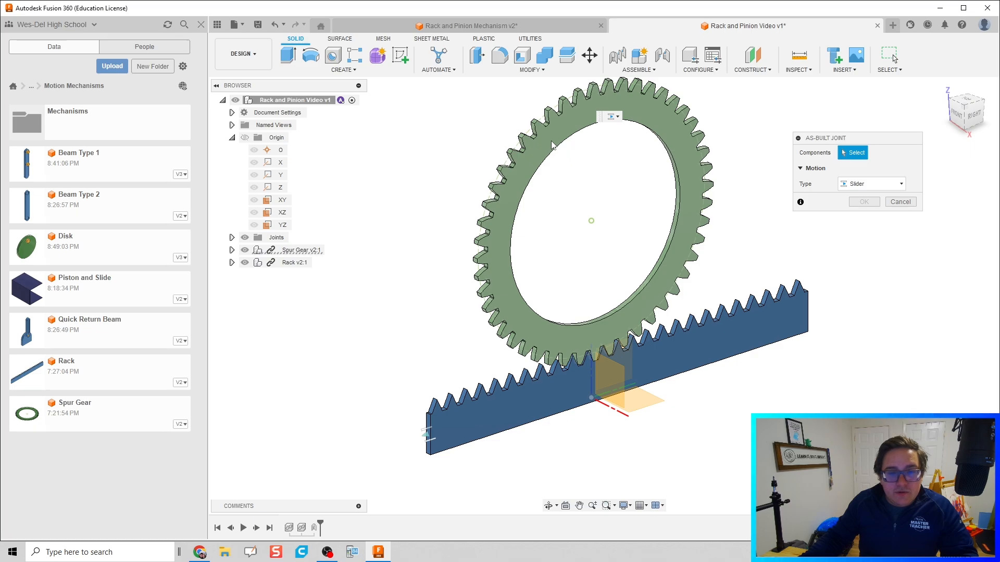
pyautogui.click(553, 145)
pyautogui.click(273, 150)
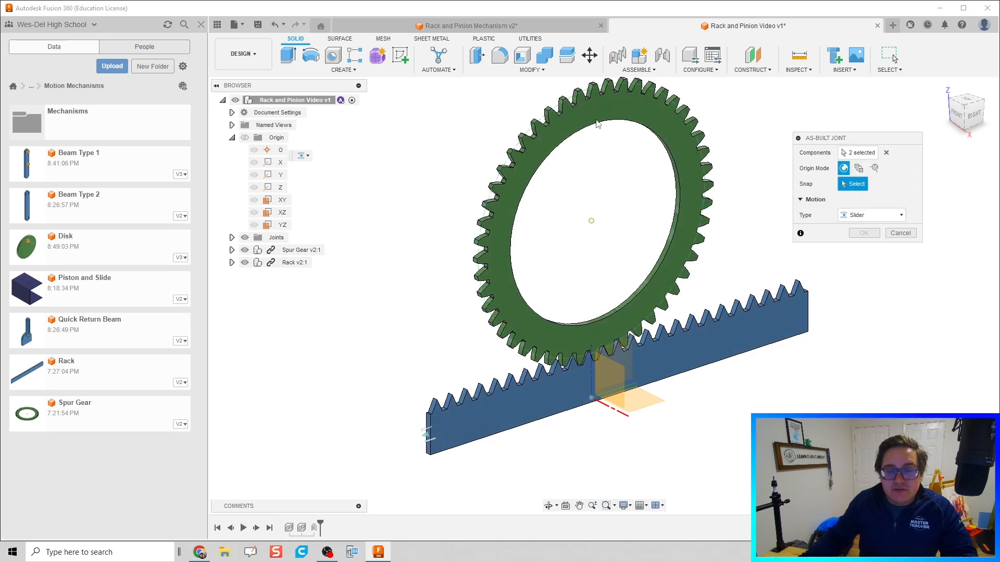
pyautogui.click(592, 224)
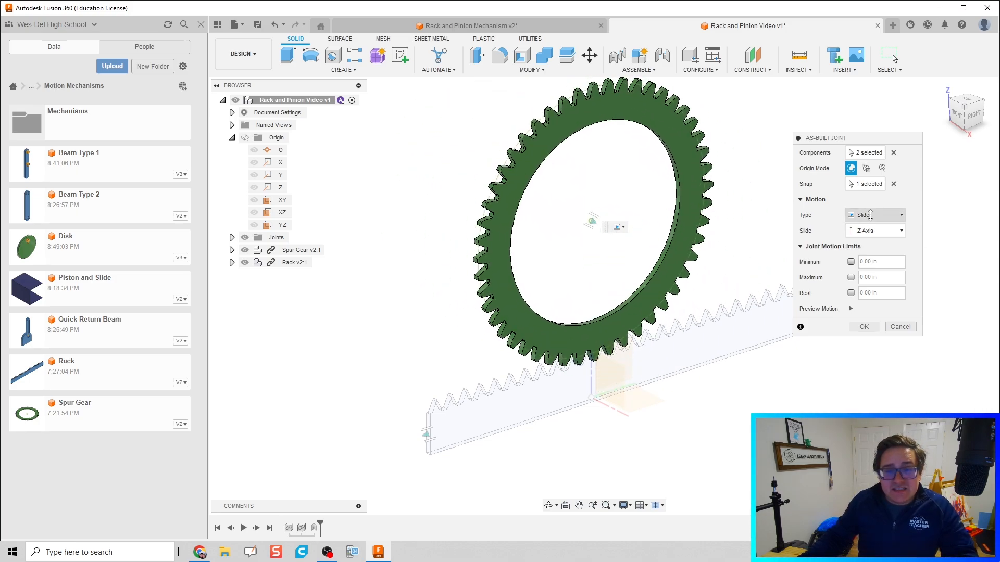
pyautogui.click(871, 216)
pyautogui.click(869, 240)
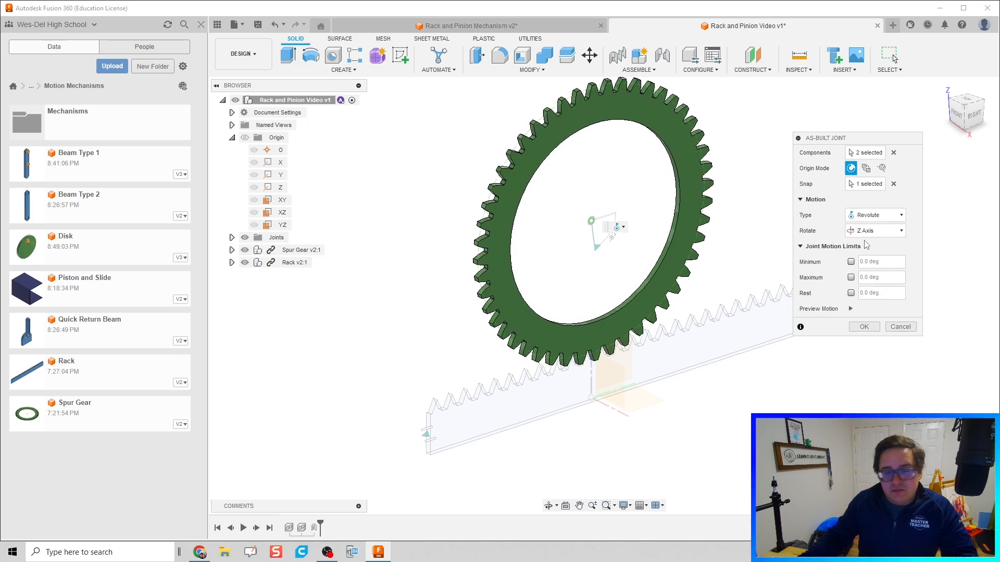
pyautogui.click(863, 327)
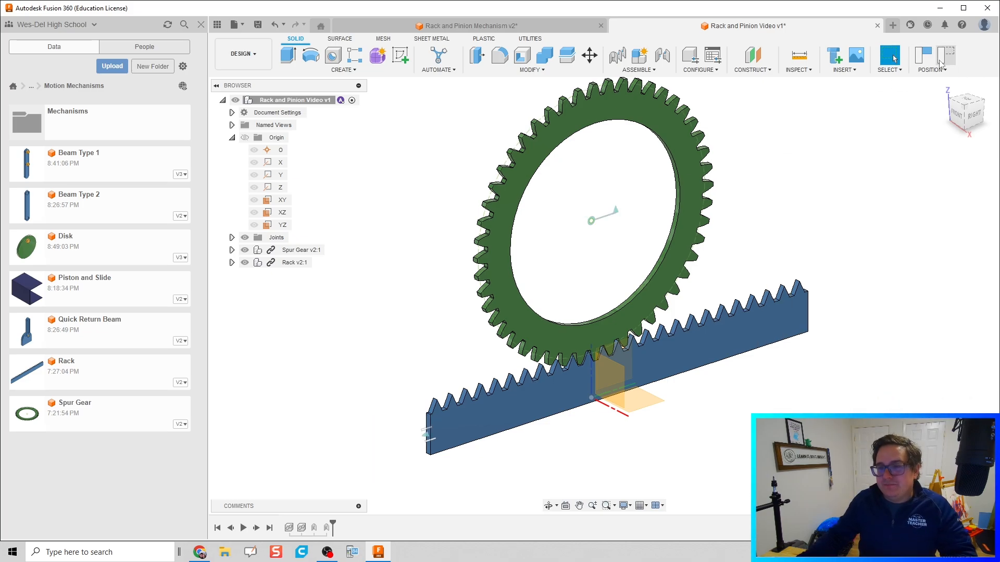
# Start a motion link between the rack's slider joint and the spur gear's revolute joint.
pyautogui.scroll(2, 563, 308)
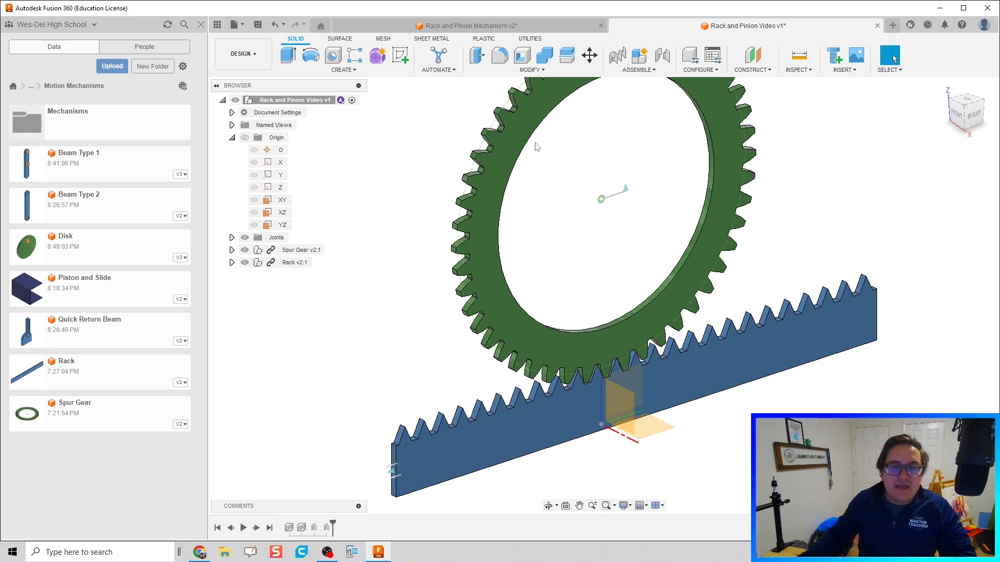
pyautogui.click(628, 72)
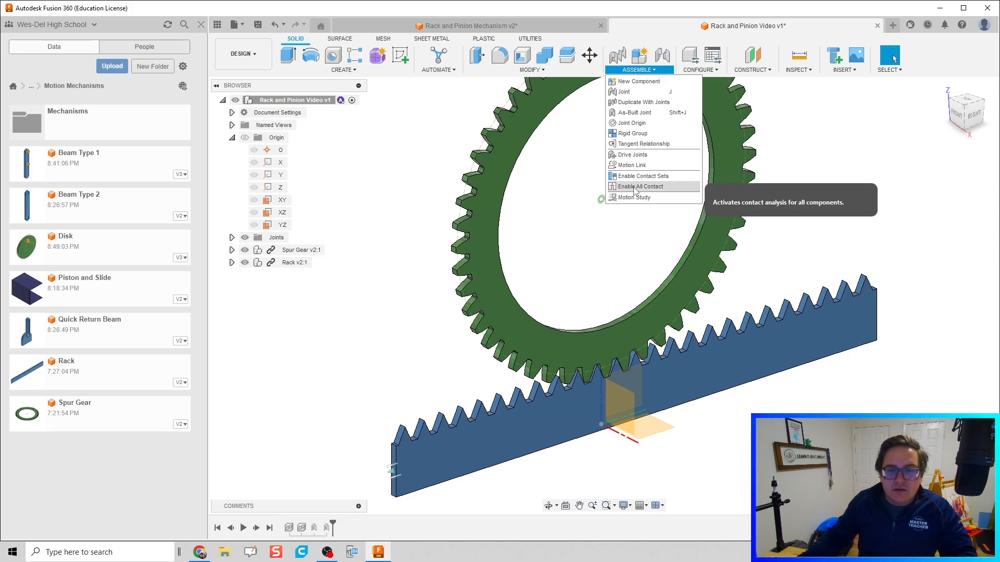
pyautogui.click(632, 165)
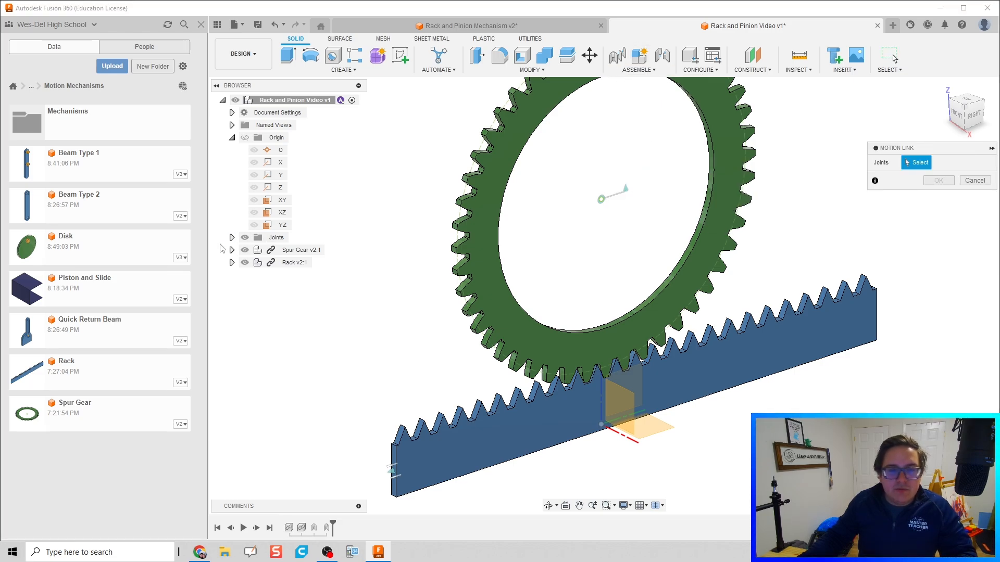
pyautogui.click(231, 237)
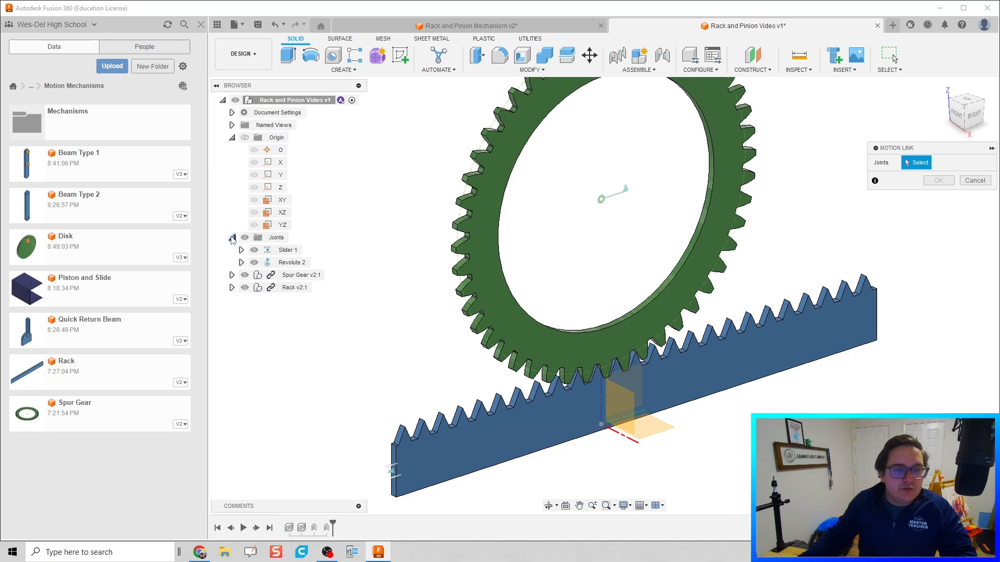
pyautogui.click(287, 250)
pyautogui.click(285, 264)
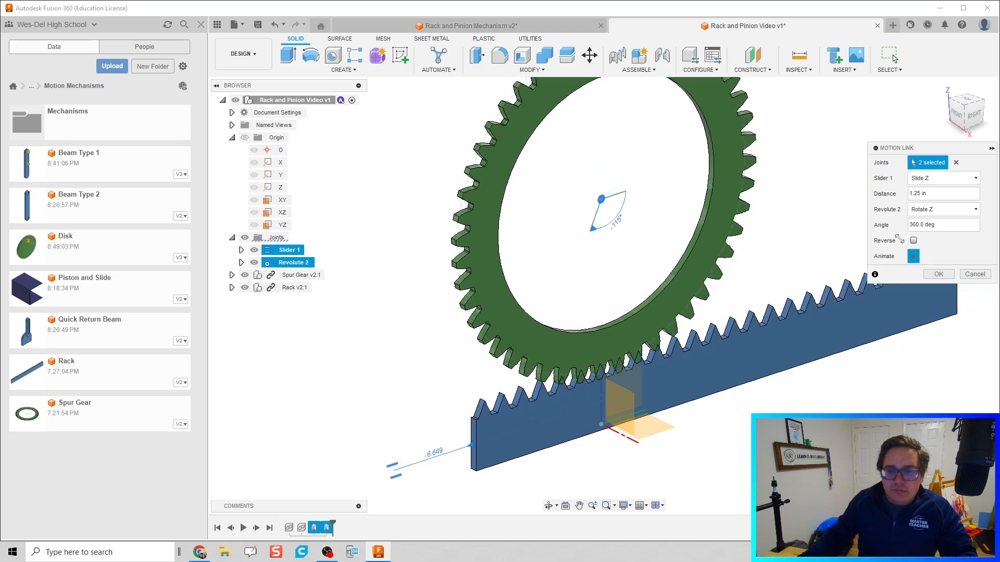
# Reverse the motion link's direction and set its slide distance to 24*3.14.
pyautogui.click(914, 241)
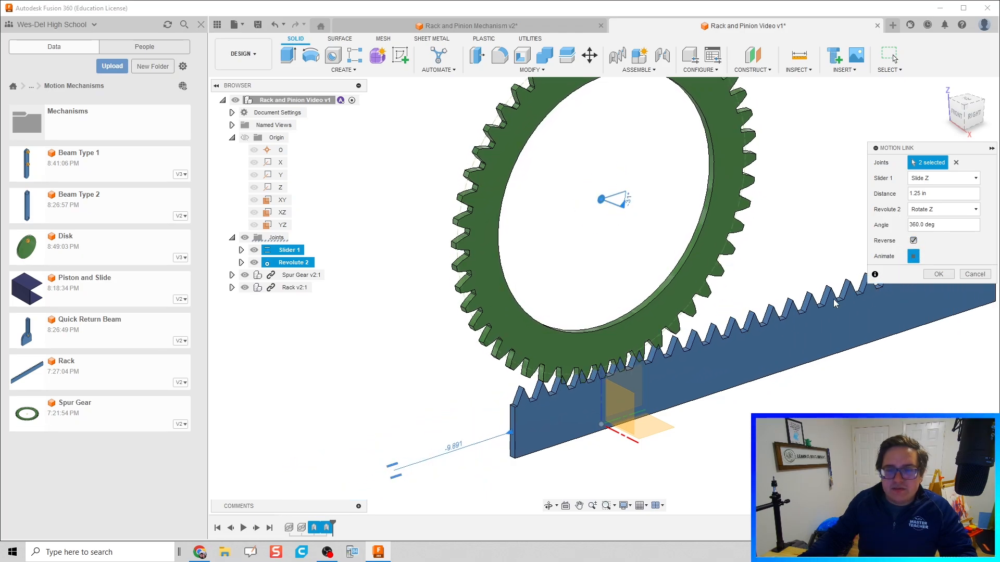
pyautogui.click(951, 194)
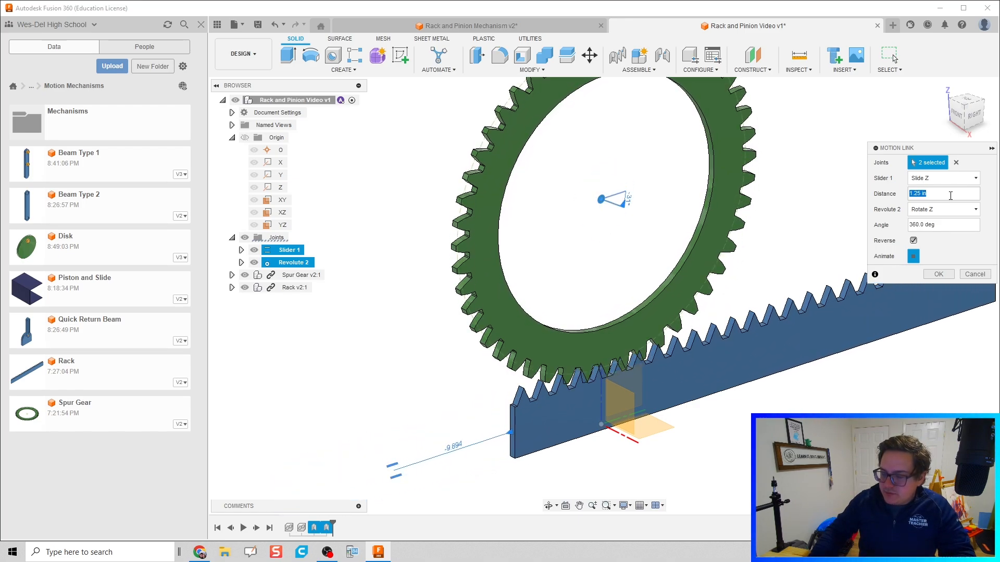
pyautogui.write('24')
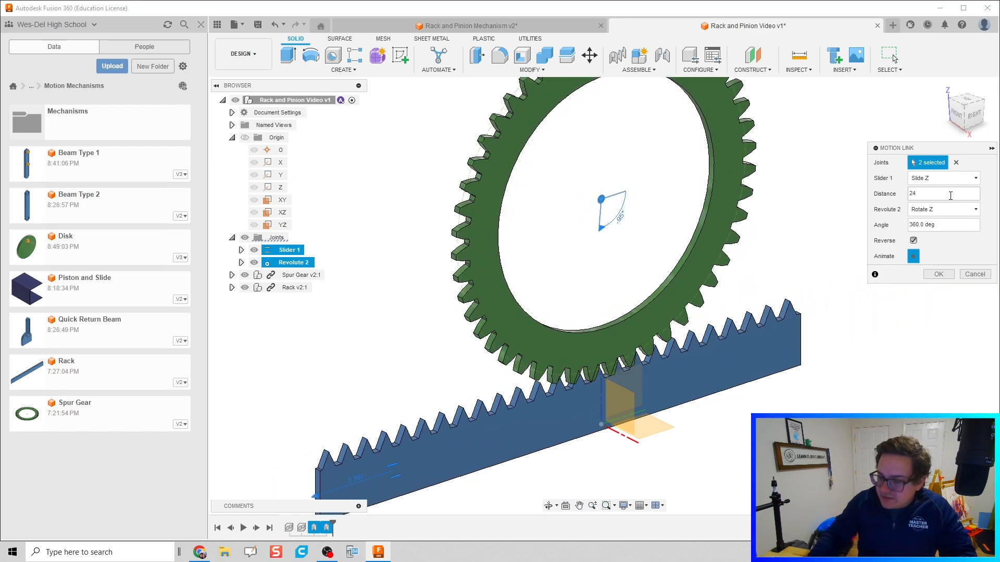
pyautogui.write('*3.14')
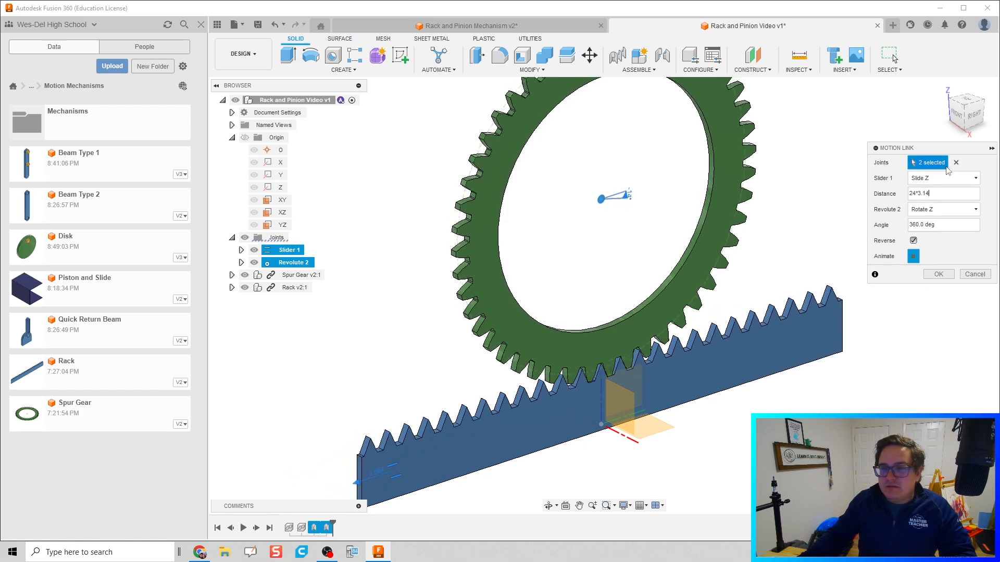
pyautogui.click(940, 275)
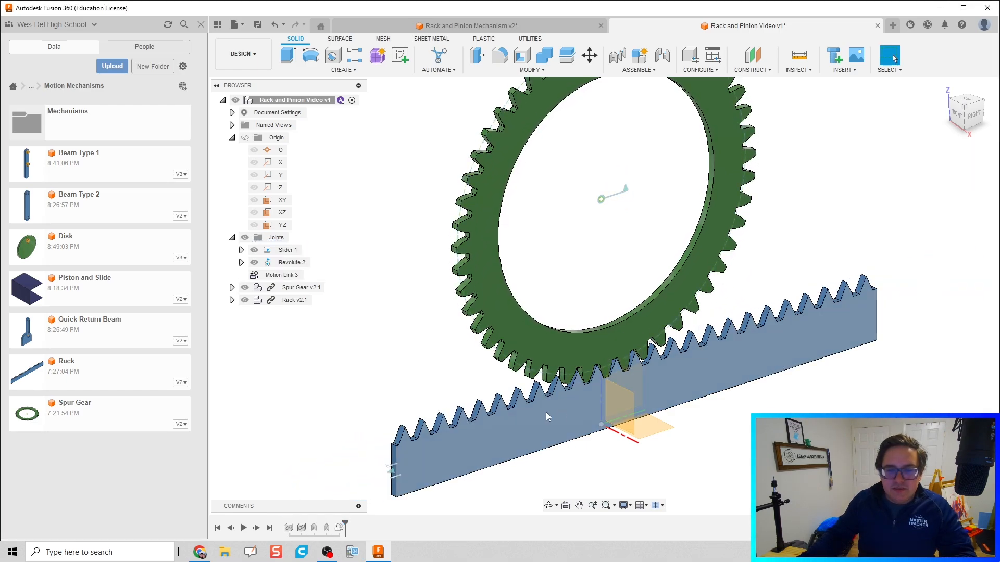
# Slide the rack back and forth and examine how its teeth mesh with the rotating spur gear.
pyautogui.moveTo(544, 413); pyautogui.dragTo(564, 392)
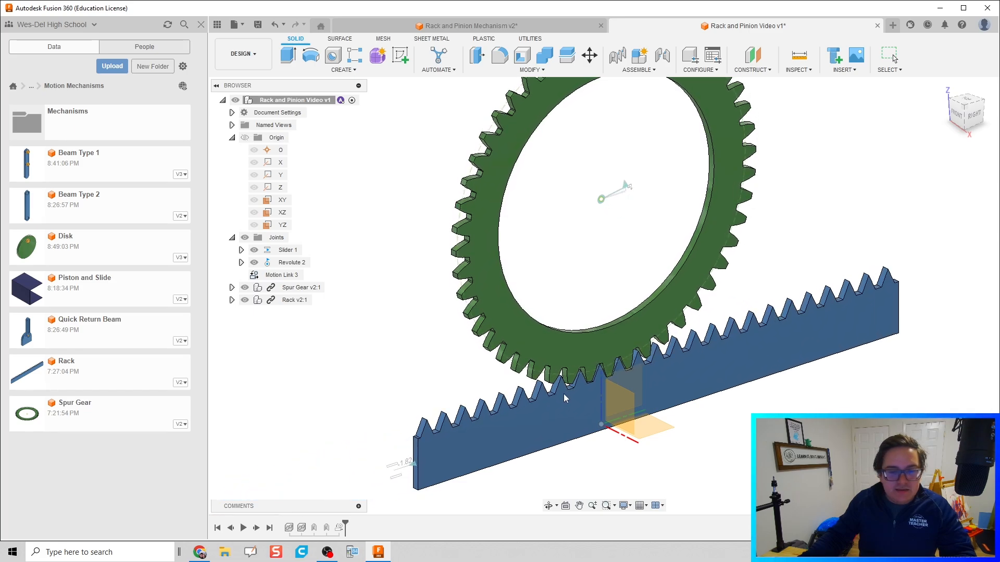
pyautogui.scroll(3, 602, 396)
pyautogui.scroll(3, 583, 400)
pyautogui.moveTo(565, 398); pyautogui.dragTo(536, 410, button='middle')
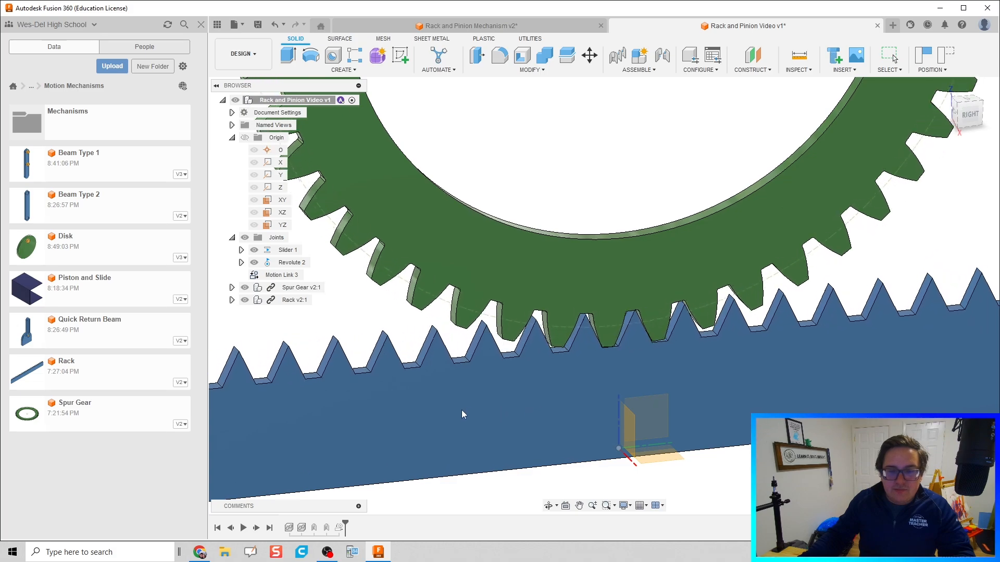
pyautogui.keyDown('shift'); pyautogui.moveTo(446, 418); pyautogui.dragTo(657, 384, button='middle'); pyautogui.keyUp('shift')
pyautogui.moveTo(656, 380); pyautogui.dragTo(559, 397)
pyautogui.scroll(-5, 559, 396)
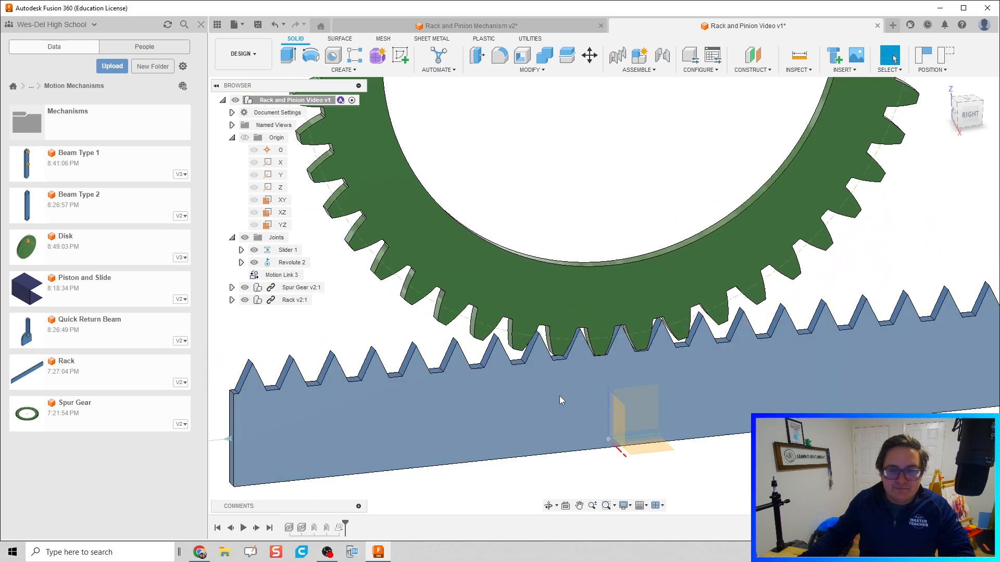
pyautogui.keyDown('shift'); pyautogui.moveTo(560, 391); pyautogui.dragTo(466, 379, button='middle'); pyautogui.keyUp('shift')
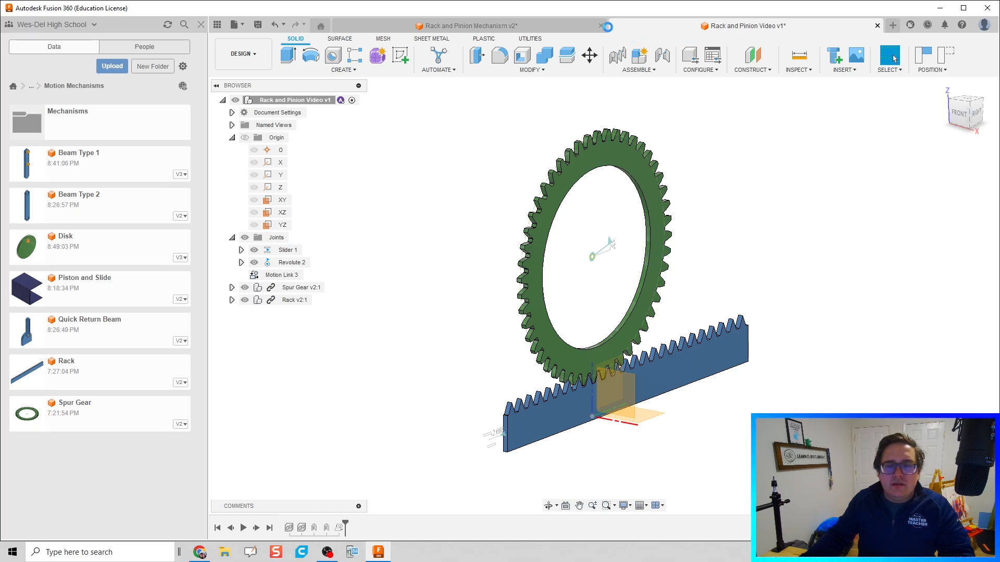
# Save and close both open rack and pinion designs.
pyautogui.click(877, 25)
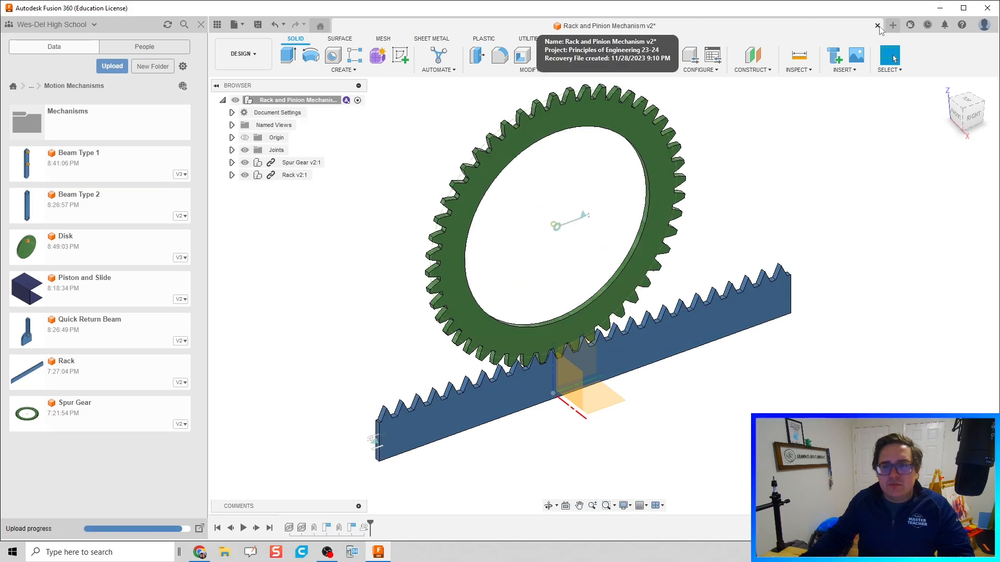
pyautogui.click(877, 25)
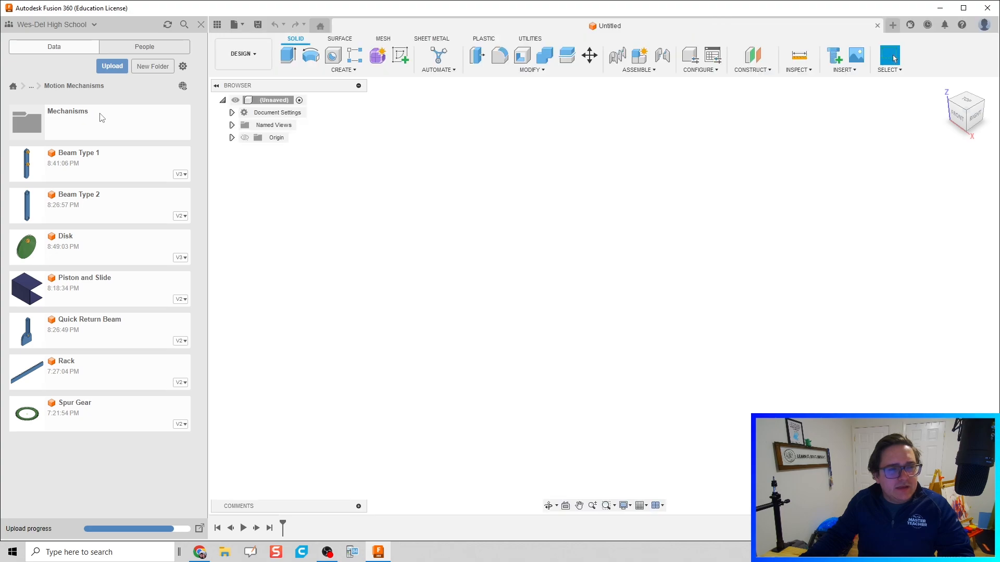
# Open the Crank and Slider Mechanism from the Mechanisms folder and turn its disk to preview the motion.
pyautogui.doubleClick(101, 117)
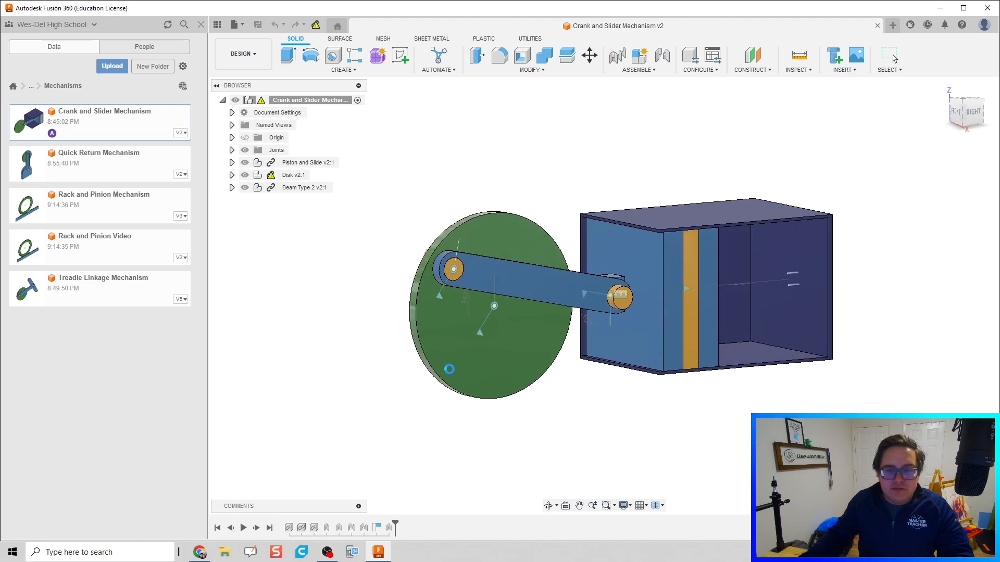
pyautogui.moveTo(407, 279); pyautogui.dragTo(406, 286)
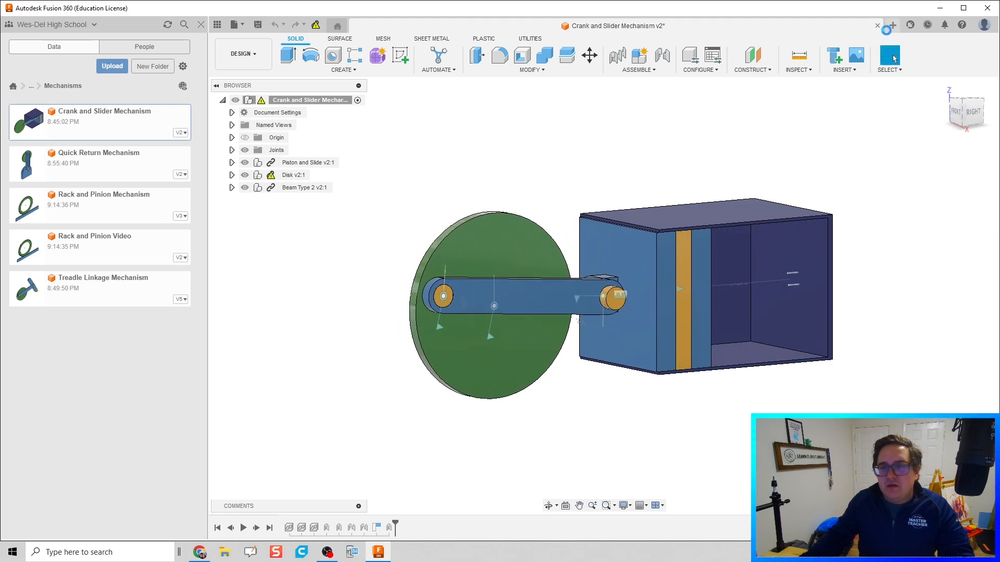
# Create a new empty design and browse back to the Motion Mechanisms folder.
pyautogui.click(889, 28)
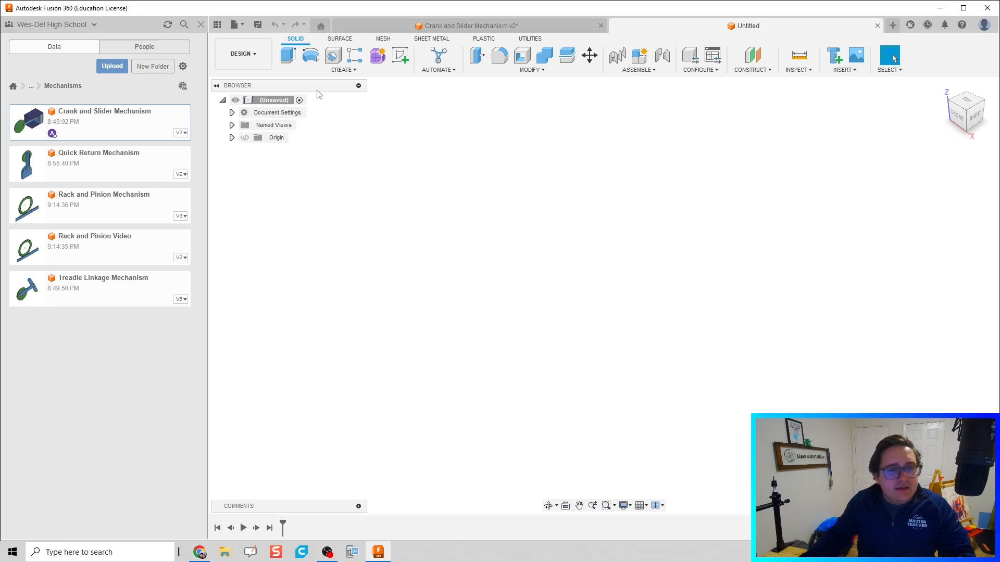
pyautogui.click(33, 87)
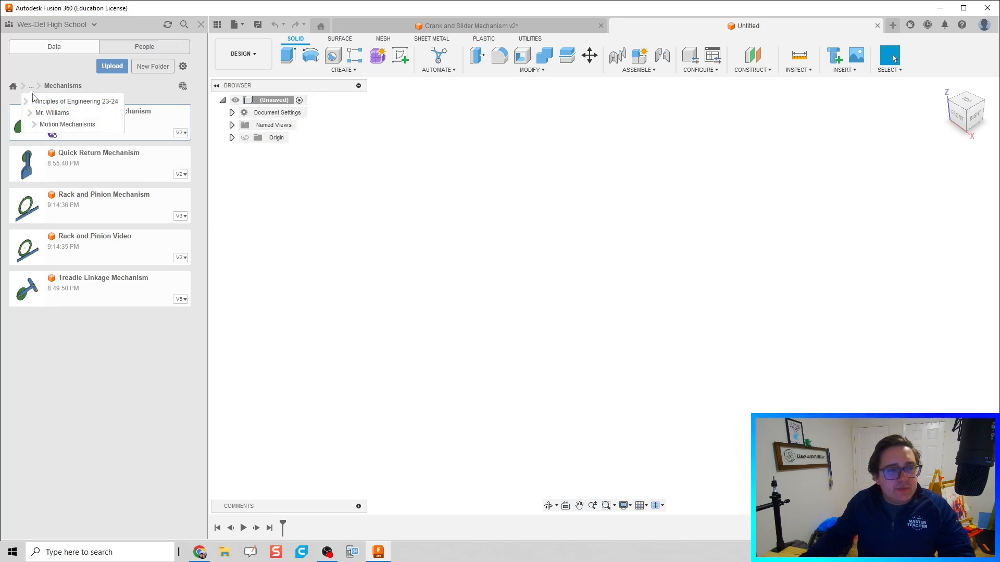
pyautogui.click(52, 123)
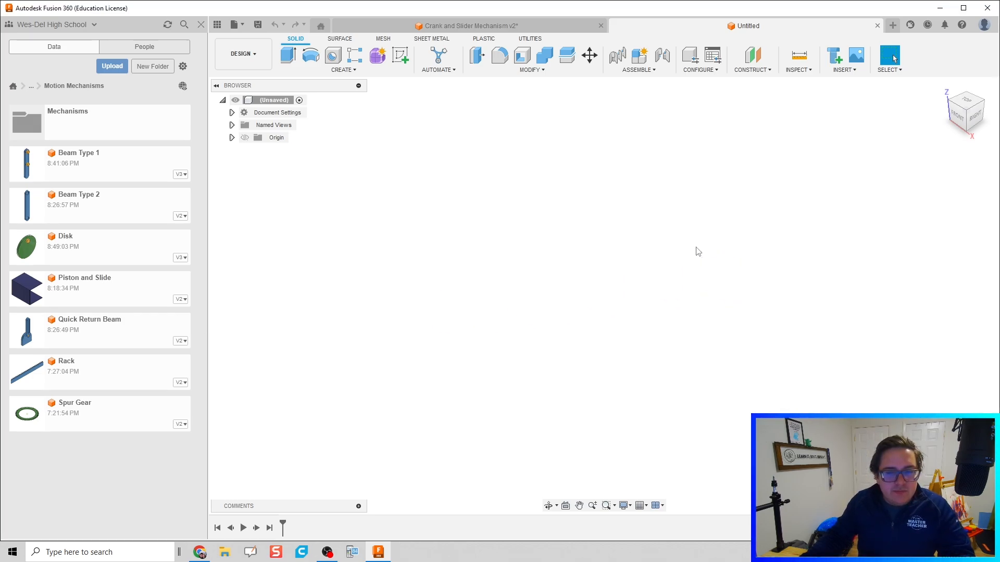
# Save the new design as Piston Video in the Mechanisms folder.
pyautogui.click(607, 298)
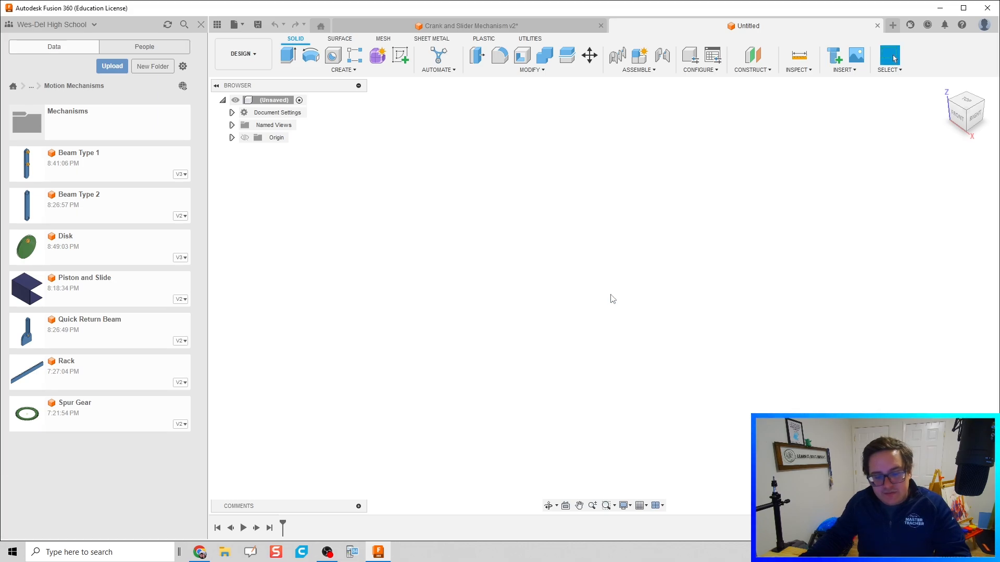
pyautogui.hotkey('ctrl', 's')
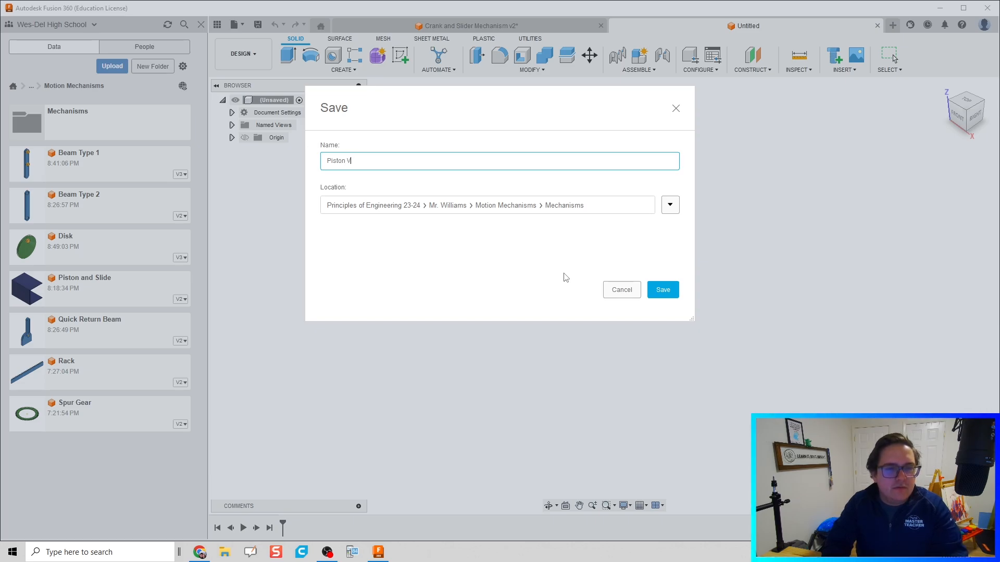
pyautogui.press('Return')
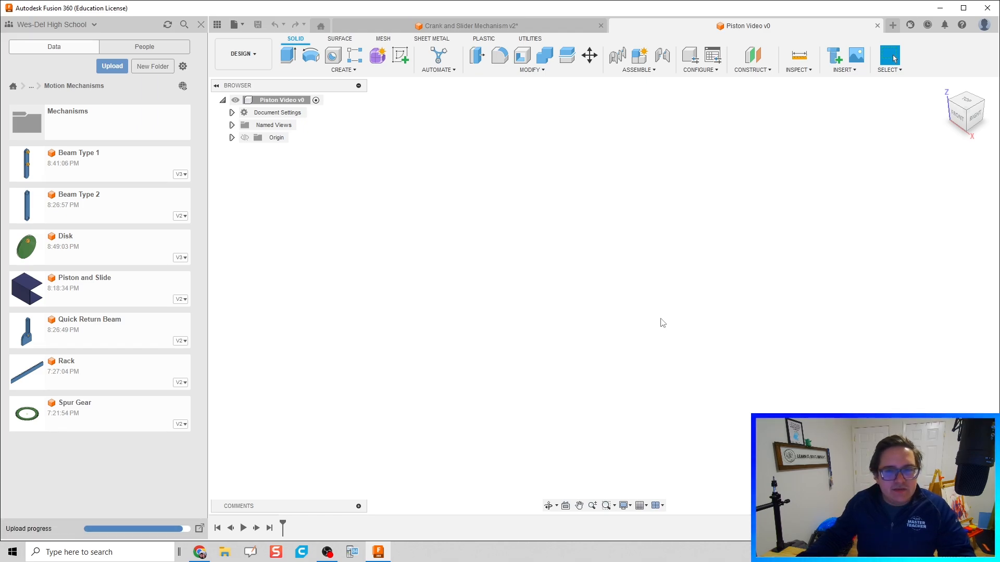
# Insert the Piston and Slide component into the design and rotate it -90 degrees about the Z axis.
pyautogui.moveTo(101, 283); pyautogui.dragTo(78, 291)
pyautogui.moveTo(137, 305); pyautogui.dragTo(654, 290)
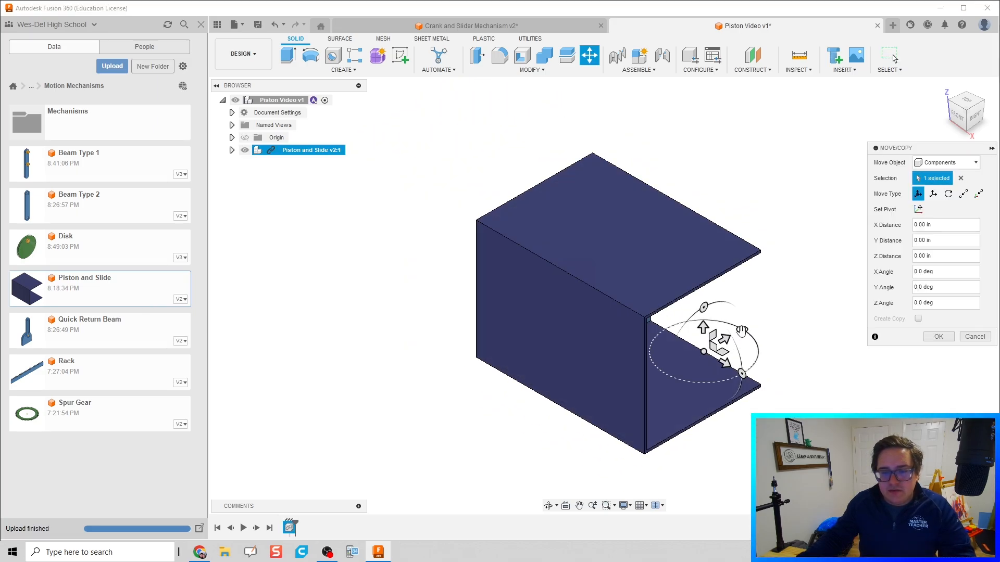
pyautogui.moveTo(742, 331); pyautogui.dragTo(752, 380)
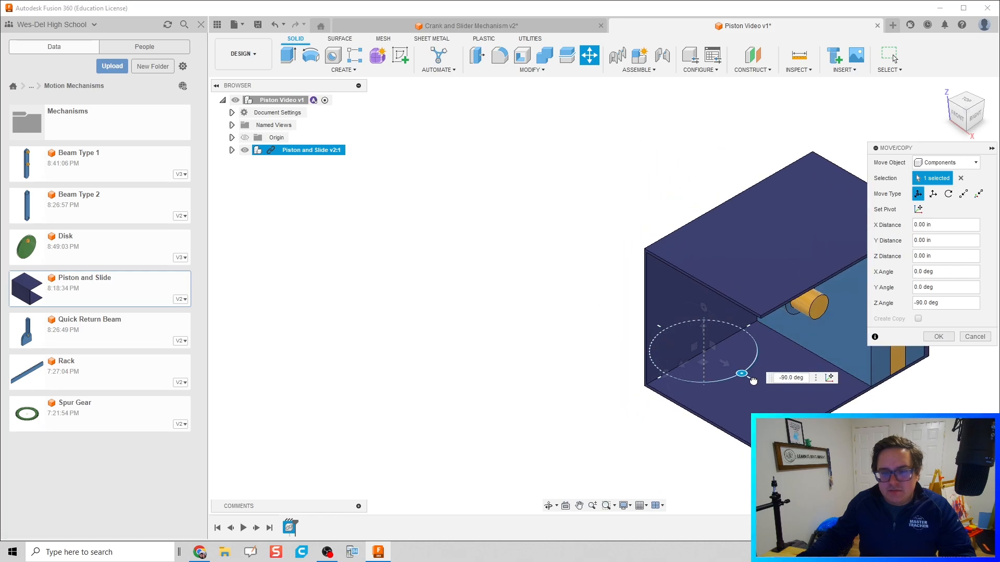
pyautogui.moveTo(537, 281); pyautogui.dragTo(402, 215, button='middle')
pyautogui.keyDown('shift'); pyautogui.moveTo(445, 320); pyautogui.dragTo(440, 303, button='middle'); pyautogui.keyUp('shift')
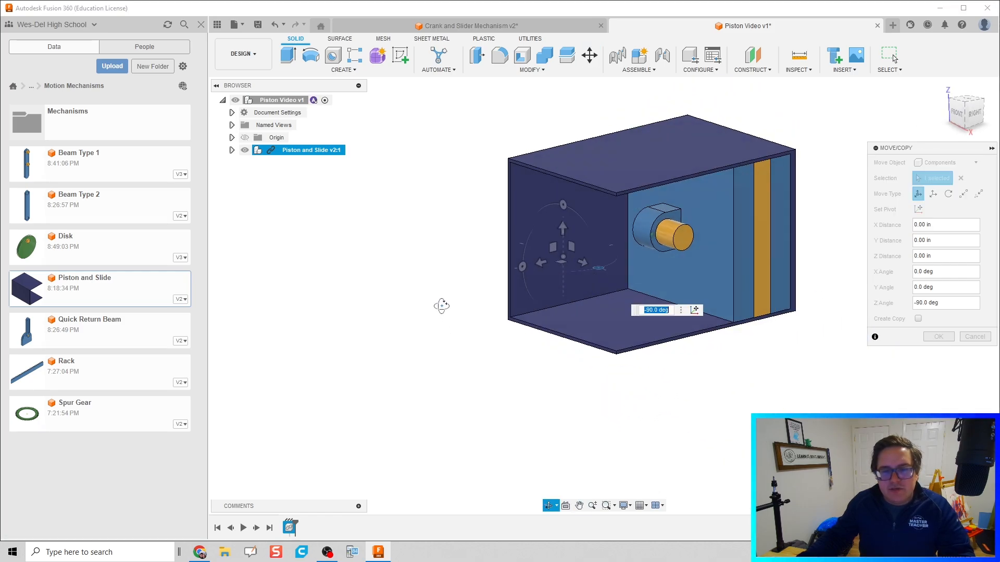
pyautogui.click(937, 337)
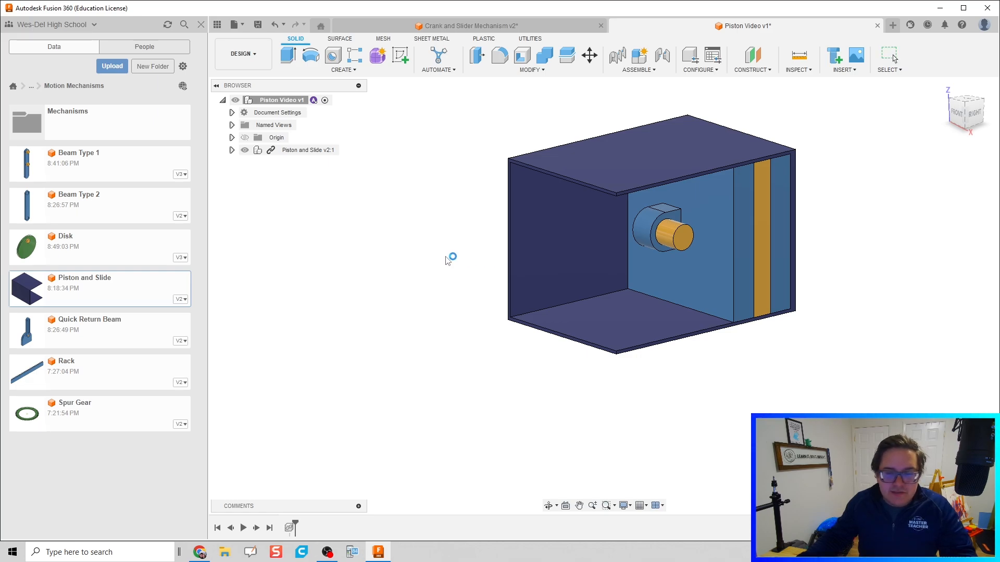
# Insert the Beam Type 2 component into the design, accepting its placement without any move offset.
pyautogui.moveTo(447, 260); pyautogui.dragTo(482, 283)
pyautogui.keyDown('shift'); pyautogui.moveTo(500, 345); pyautogui.dragTo(563, 288, button='middle'); pyautogui.keyUp('shift')
pyautogui.moveTo(561, 305); pyautogui.dragTo(457, 315)
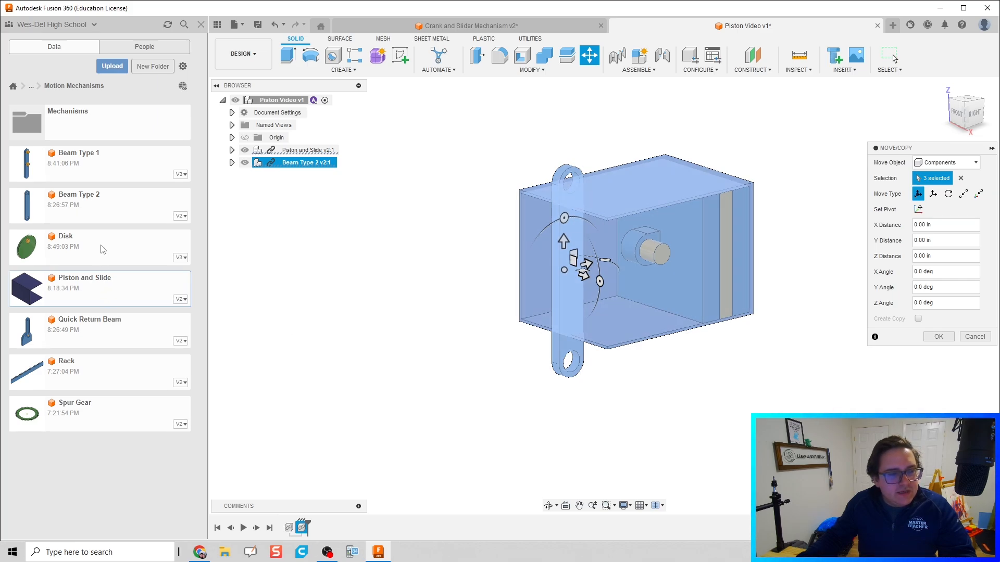
pyautogui.click(940, 337)
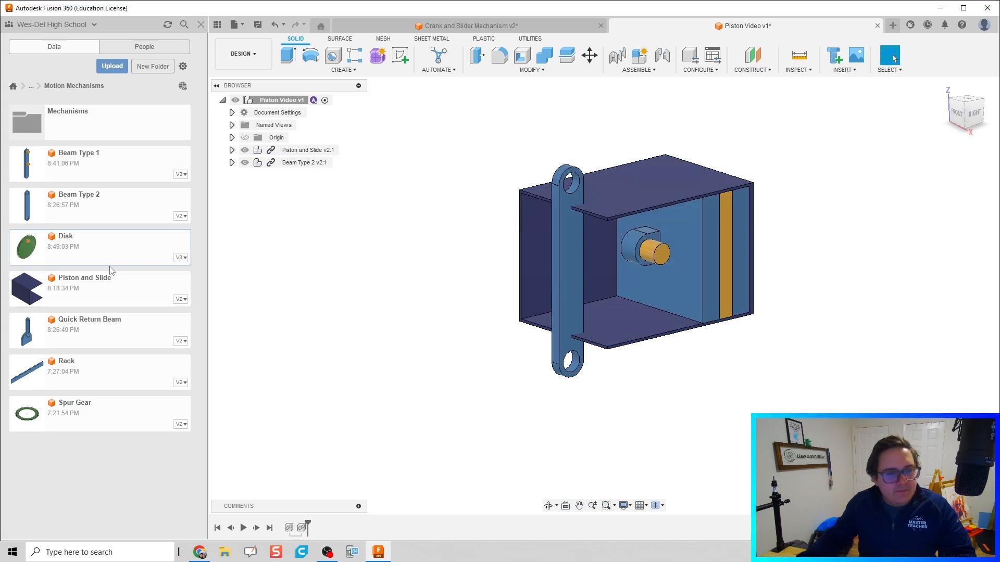
# Insert the Disk component and move it -4.00 in along the Y axis, away from the slide.
pyautogui.moveTo(111, 271); pyautogui.dragTo(375, 279)
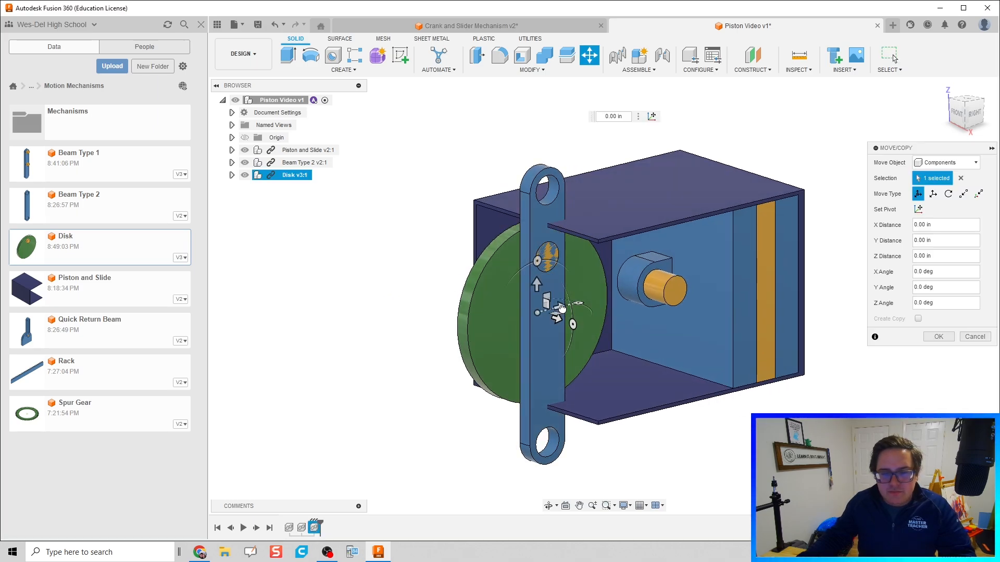
pyautogui.moveTo(561, 308); pyautogui.dragTo(373, 350)
pyautogui.scroll(-2, 453, 376)
pyautogui.moveTo(461, 372); pyautogui.dragTo(472, 338, button='middle')
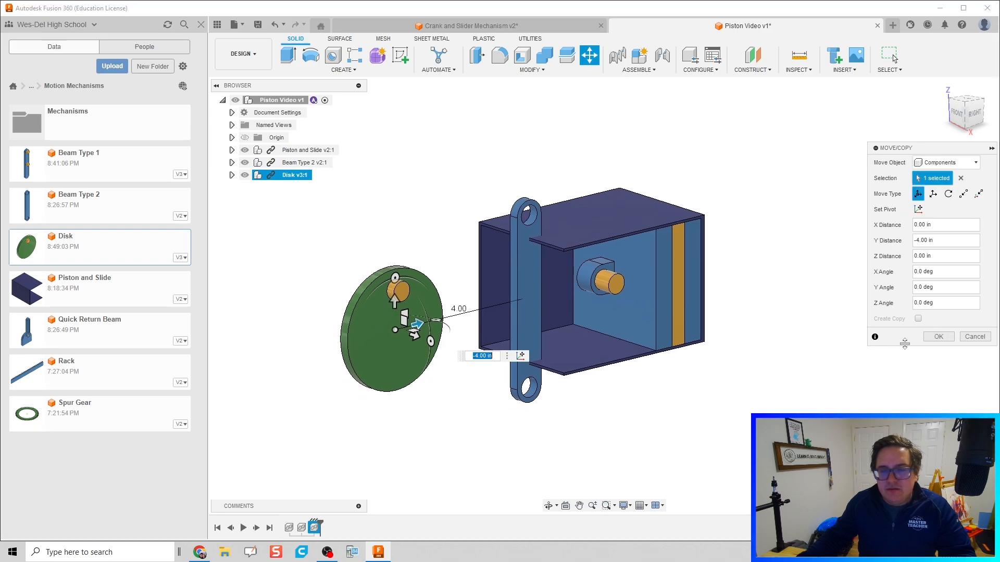
pyautogui.click(953, 336)
# Move the beam away from the slide housing and pull the piston out of the housing's far end.
pyautogui.moveTo(529, 327); pyautogui.dragTo(311, 333)
pyautogui.scroll(-2, 601, 320)
pyautogui.scroll(3, 601, 320)
pyautogui.moveTo(614, 328); pyautogui.dragTo(521, 338, button='middle')
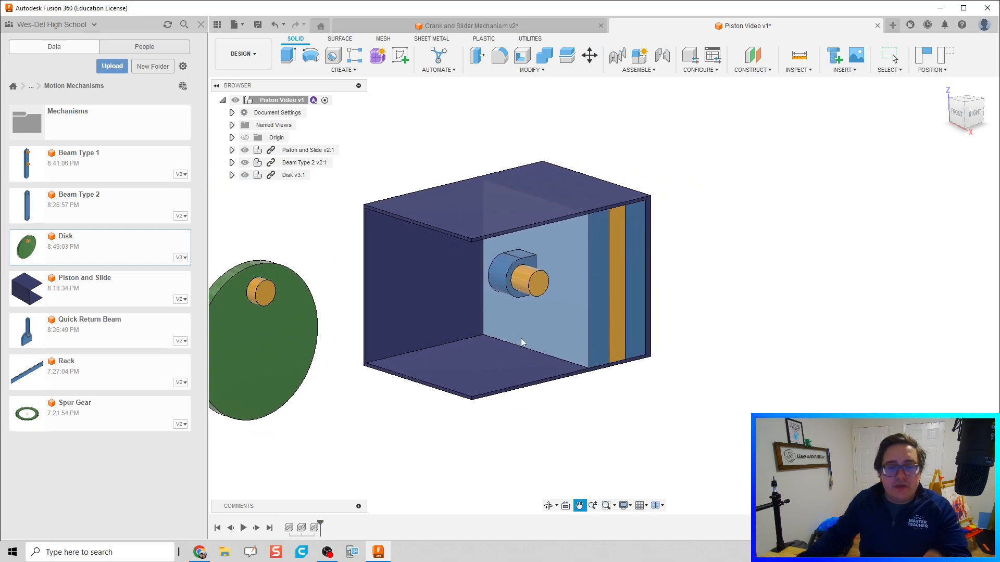
pyautogui.scroll(1, 521, 339)
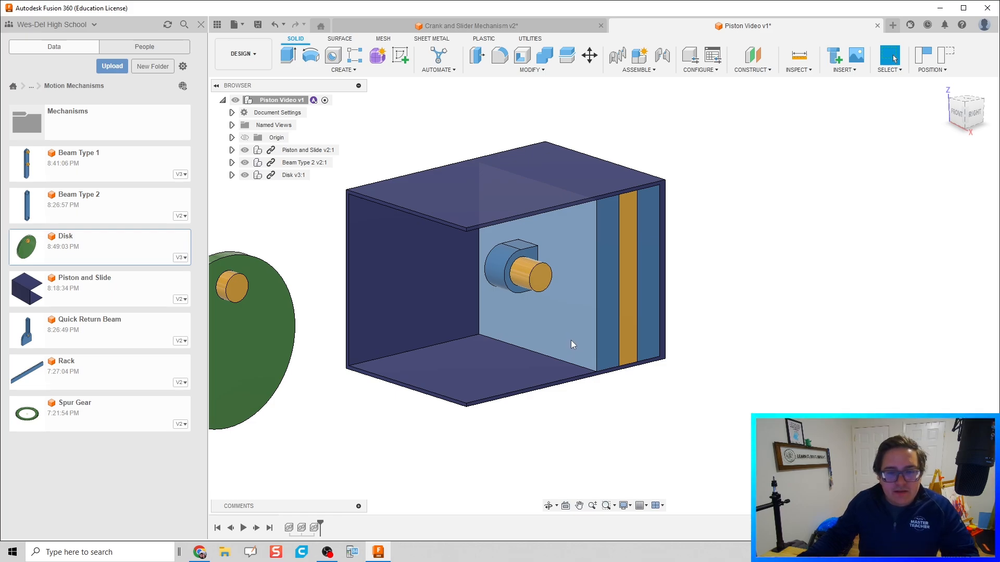
pyautogui.moveTo(570, 340); pyautogui.dragTo(864, 355)
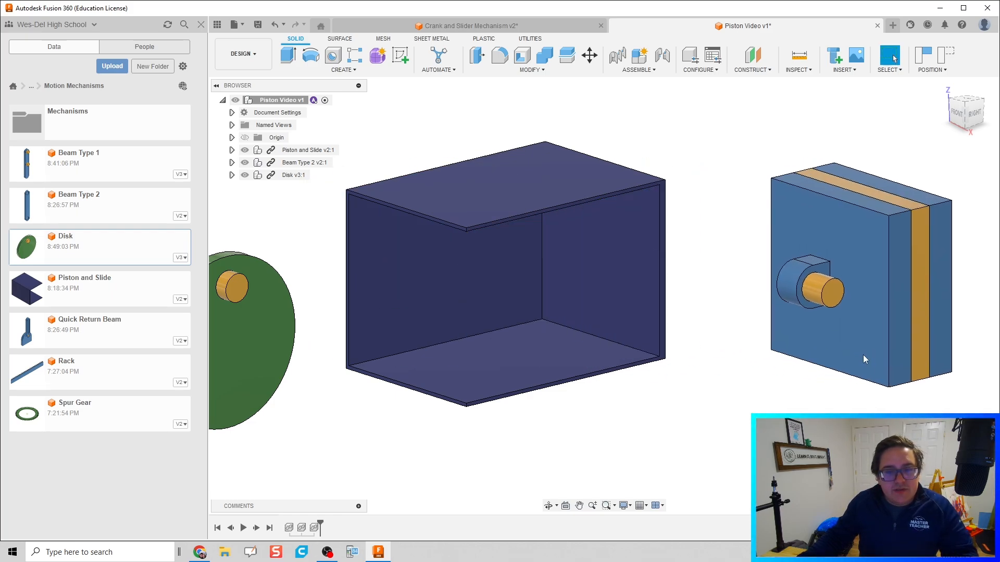
# Undo the piston's pull-out and fix the slide housing to the design's origin point with a Rigid as-built joint.
pyautogui.hotkey('ctrl', 'z')
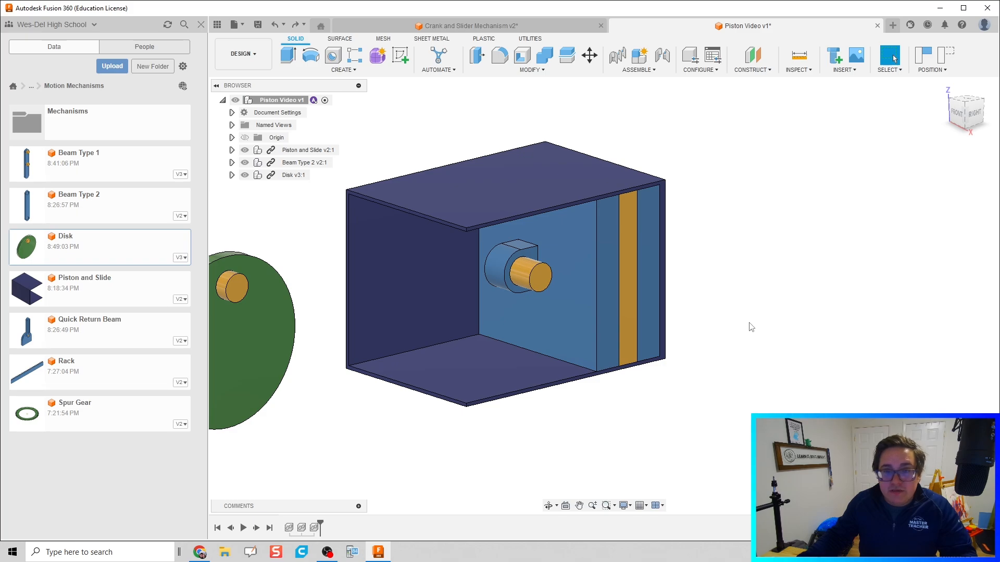
pyautogui.scroll(-2, 700, 218)
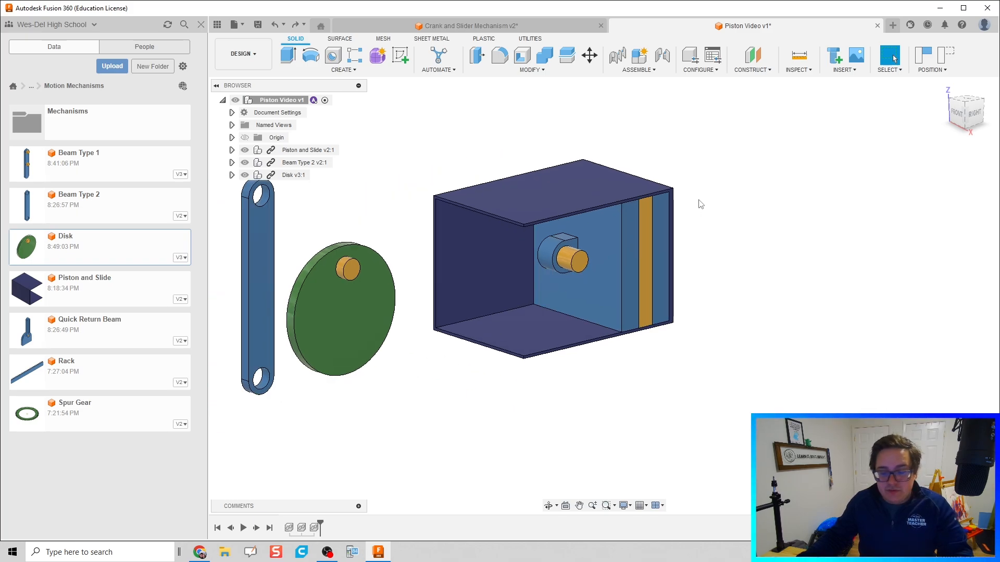
pyautogui.hotkey('shift', 'j')
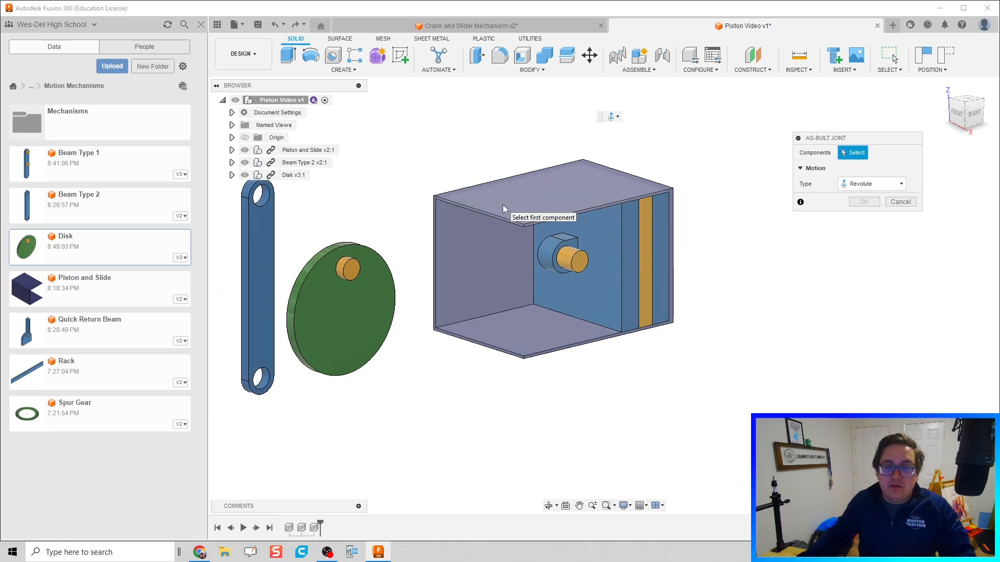
pyautogui.click(503, 207)
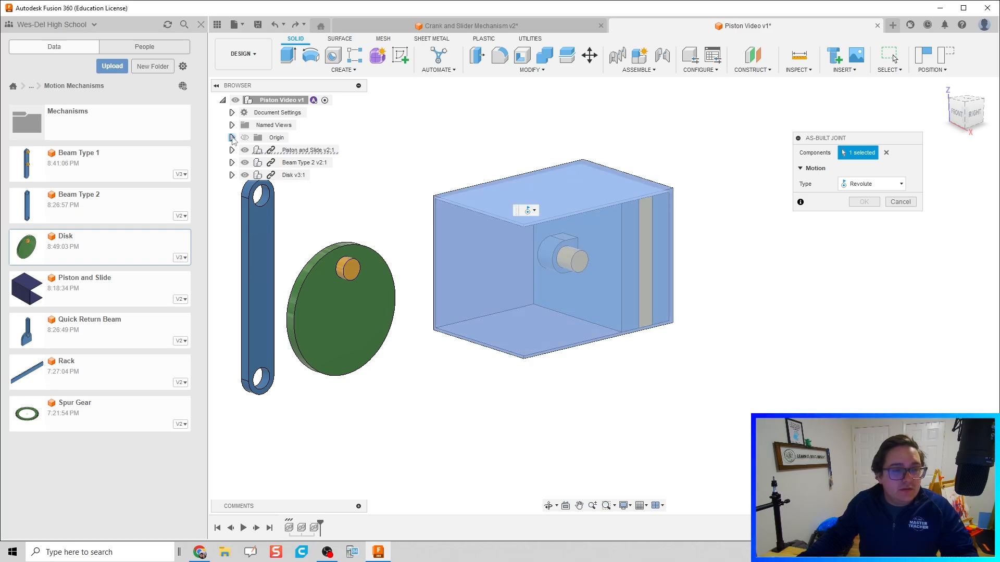
pyautogui.click(232, 138)
pyautogui.click(341, 313)
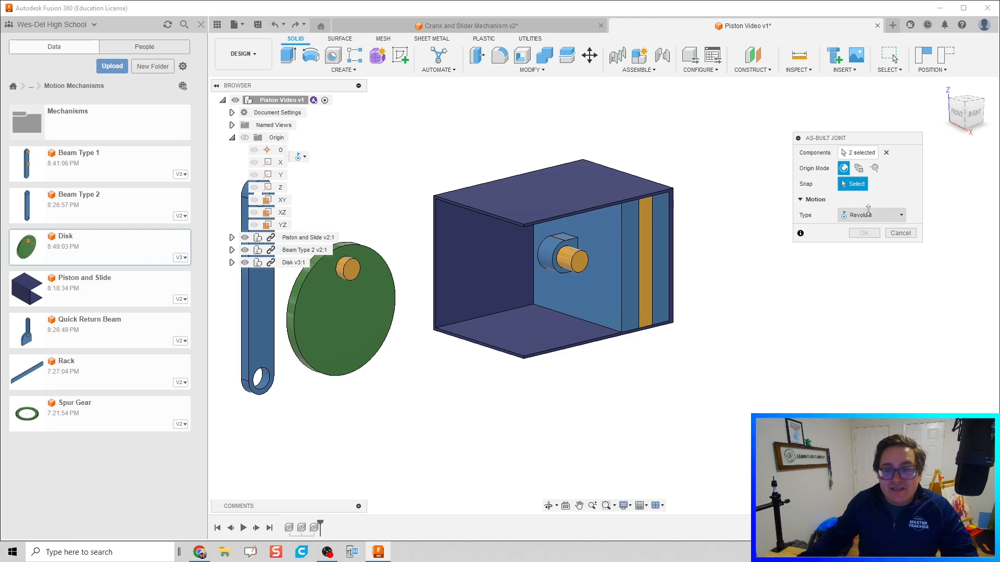
pyautogui.click(868, 214)
pyautogui.click(859, 227)
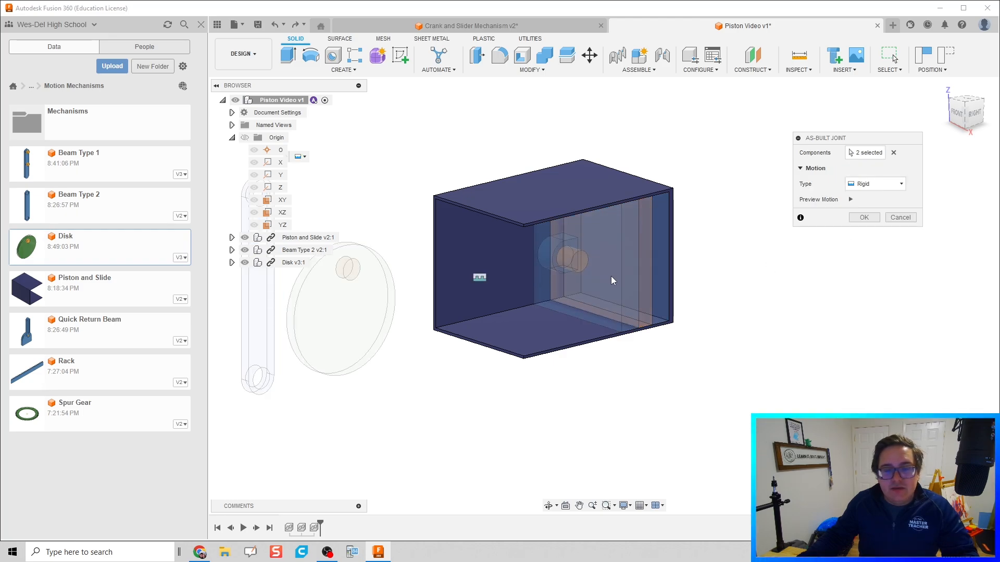
pyautogui.click(866, 218)
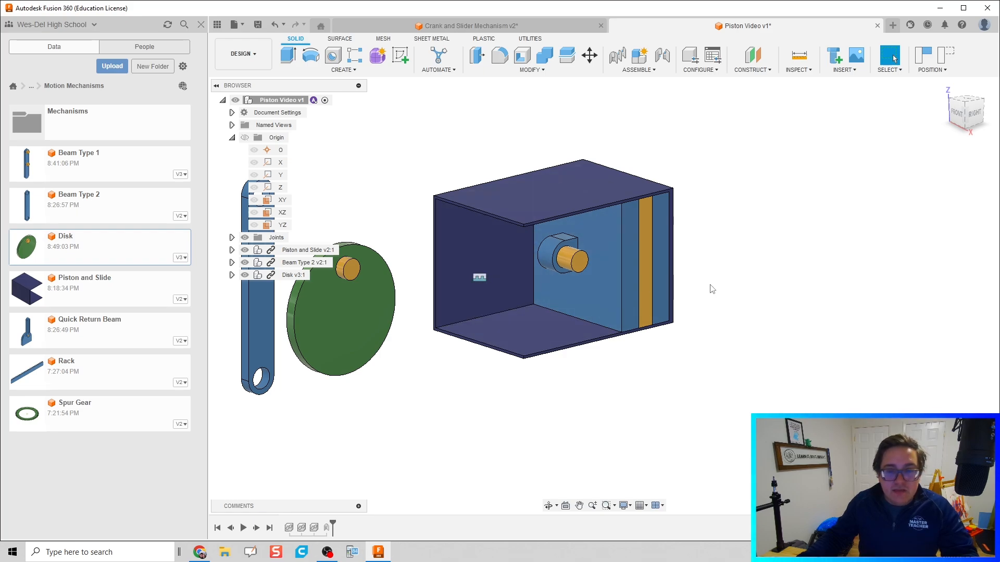
# Create a Slider as-built joint between piston and slide housing, snapped to the center of the housing's end face along Z, and revert moved component positions.
pyautogui.hotkey('shift', 'j')
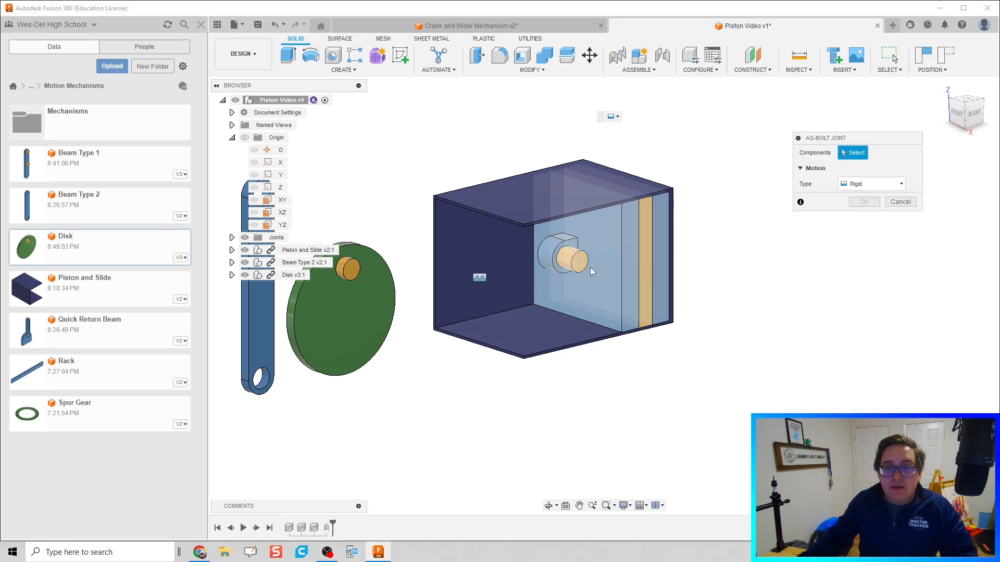
pyautogui.click(601, 257)
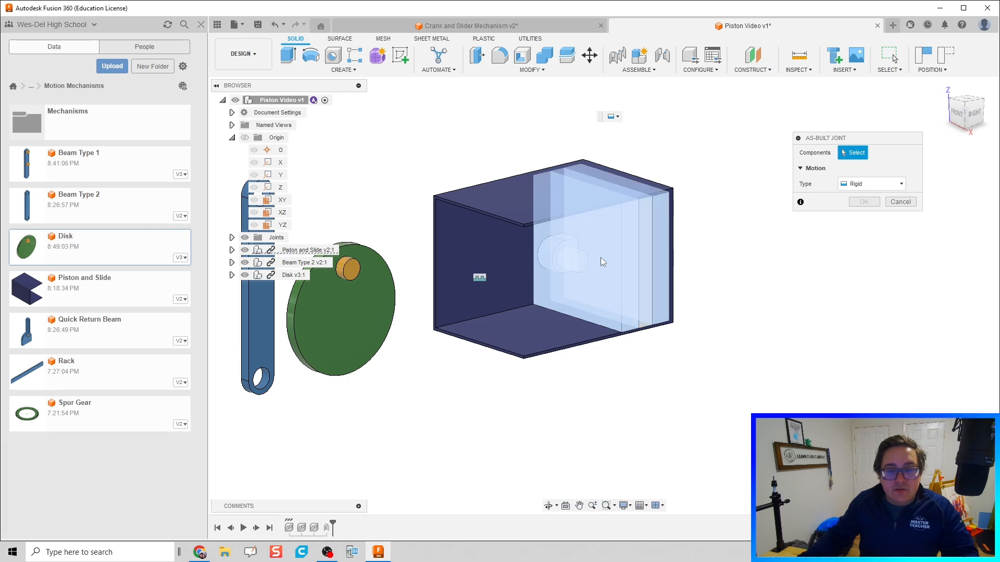
pyautogui.keyDown('shift'); pyautogui.moveTo(729, 341); pyautogui.dragTo(686, 346, button='middle'); pyautogui.keyUp('shift')
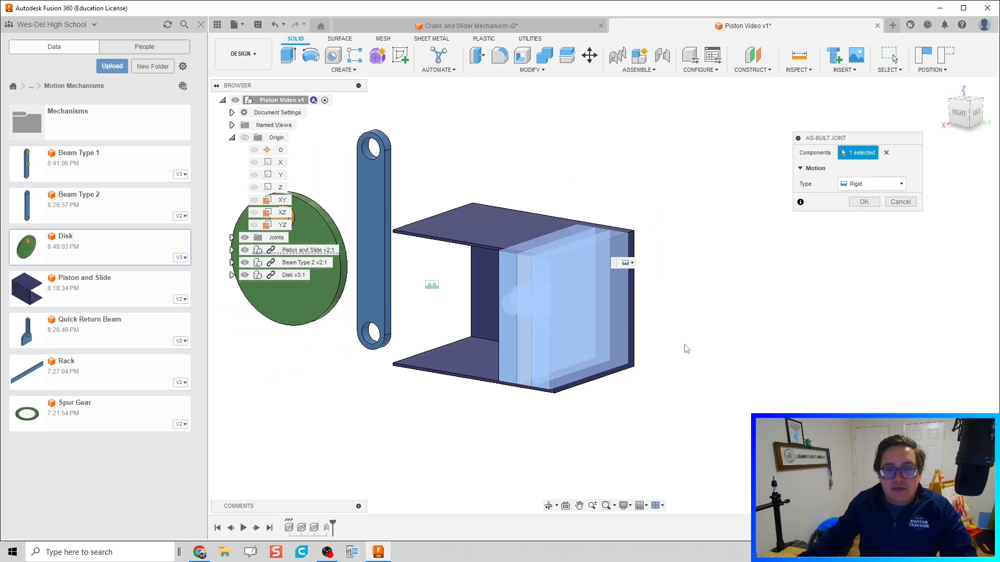
pyautogui.click(598, 339)
pyautogui.click(877, 184)
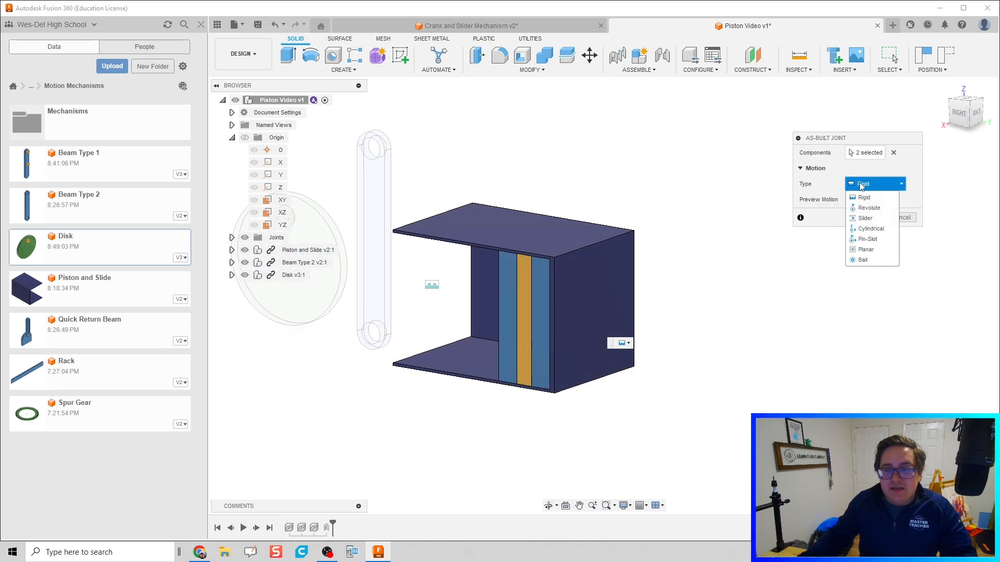
pyautogui.click(866, 218)
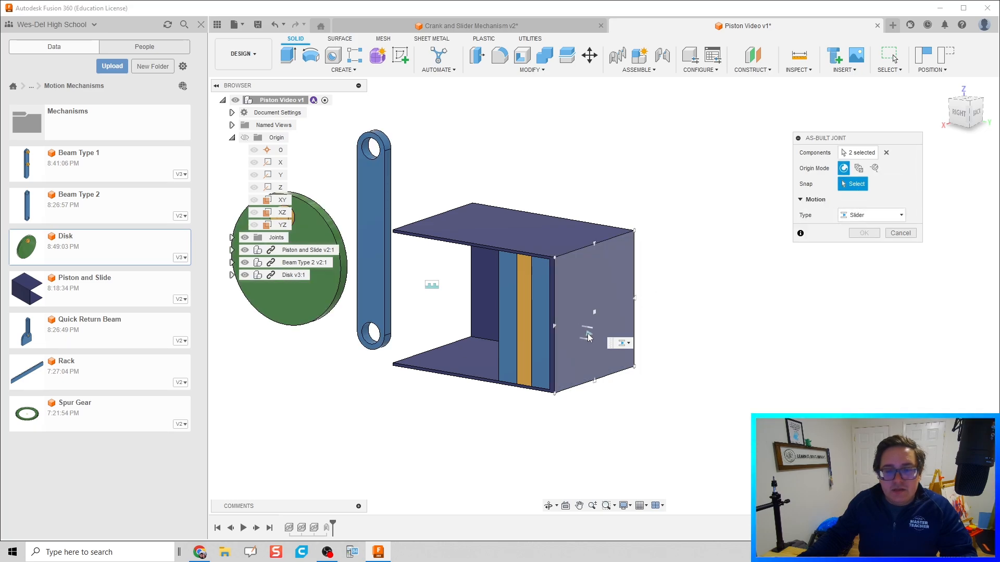
pyautogui.scroll(2, 597, 308)
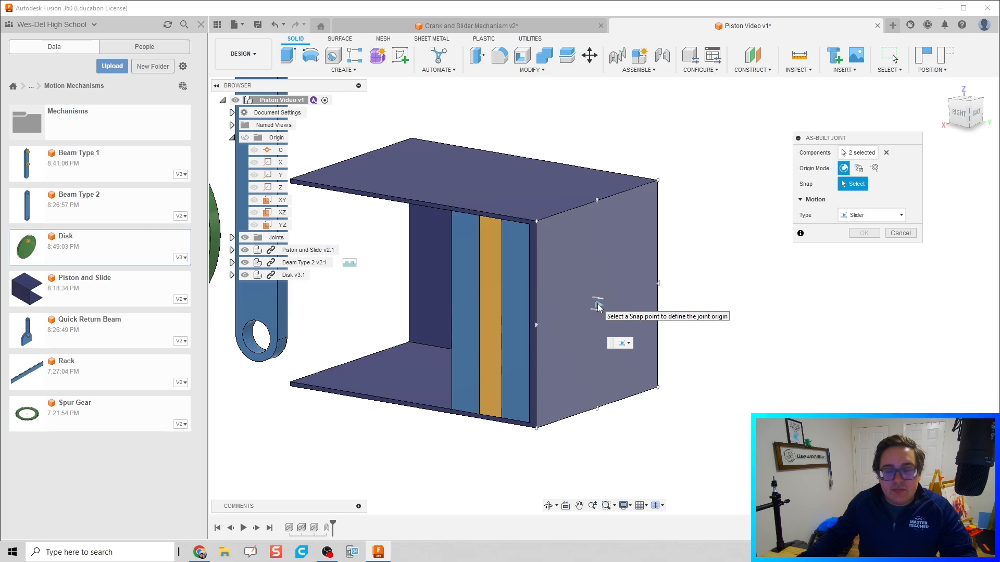
pyautogui.click(597, 307)
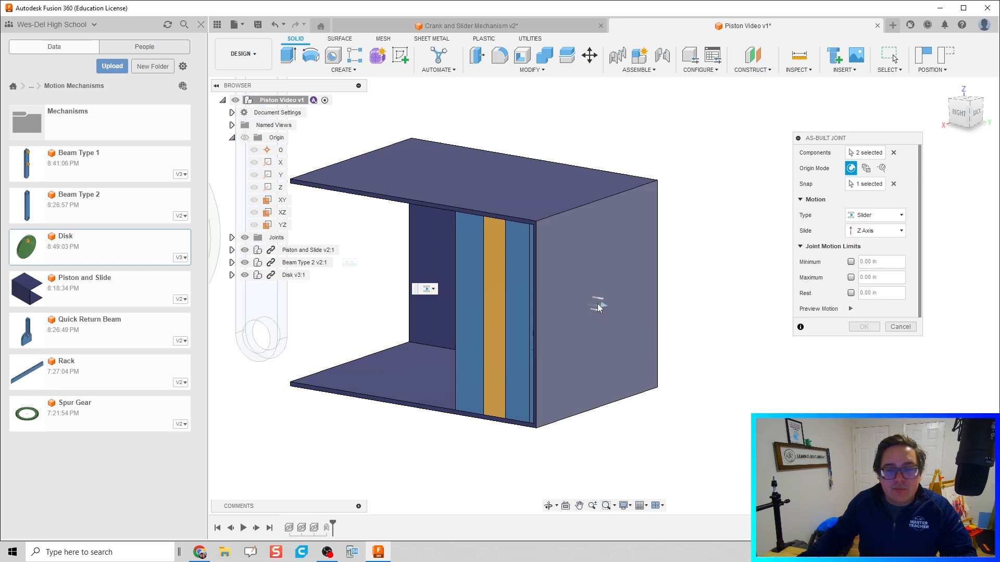
pyautogui.keyDown('shift'); pyautogui.moveTo(410, 386); pyautogui.dragTo(678, 397, button='middle'); pyautogui.keyUp('shift')
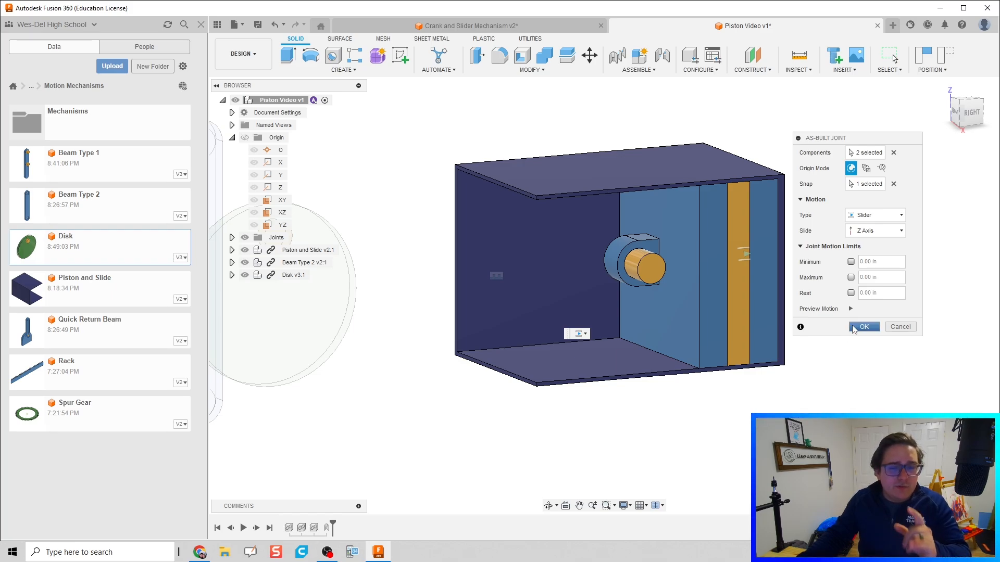
pyautogui.click(863, 327)
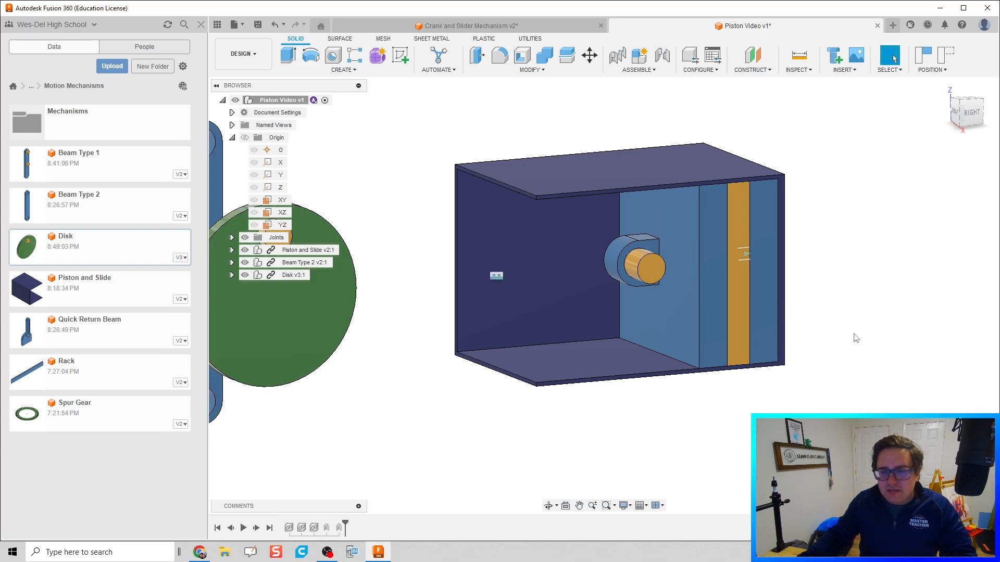
pyautogui.scroll(-3, 654, 413)
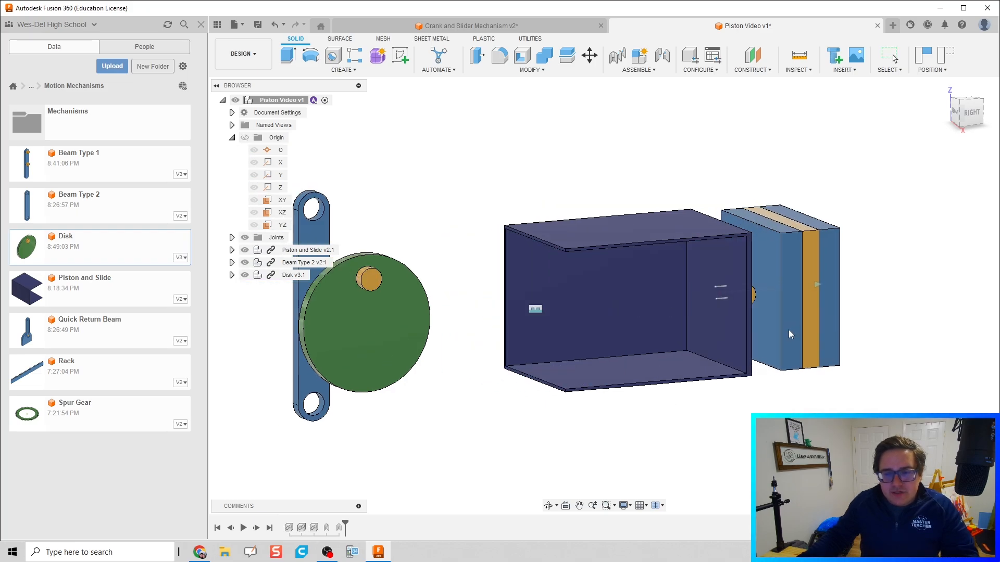
pyautogui.click(945, 57)
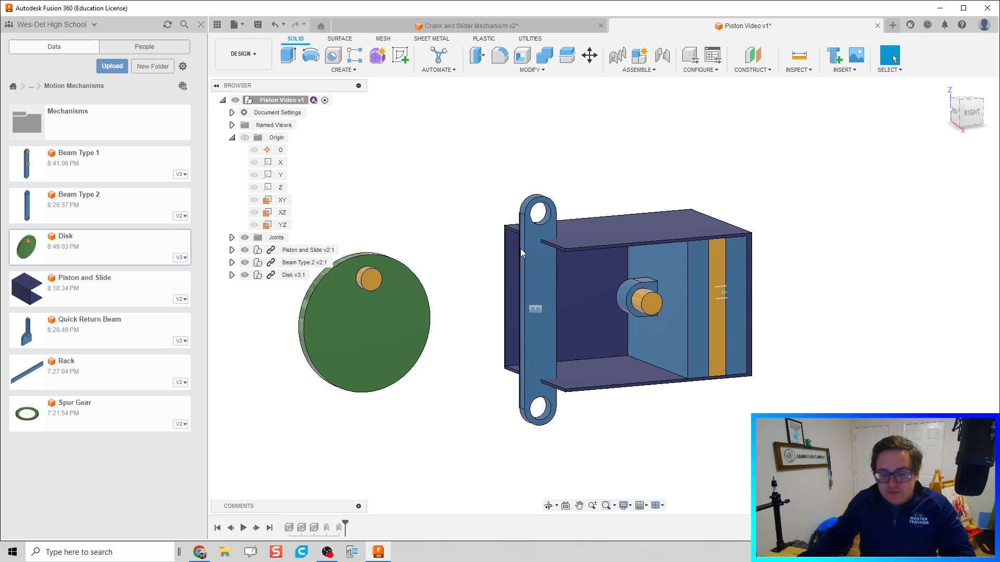
# Join the beam's upper hole to the base of the piston's pin with a revolute joint at a -90 degree alignment angle.
pyautogui.press('j')
pyautogui.scroll(3, 539, 214)
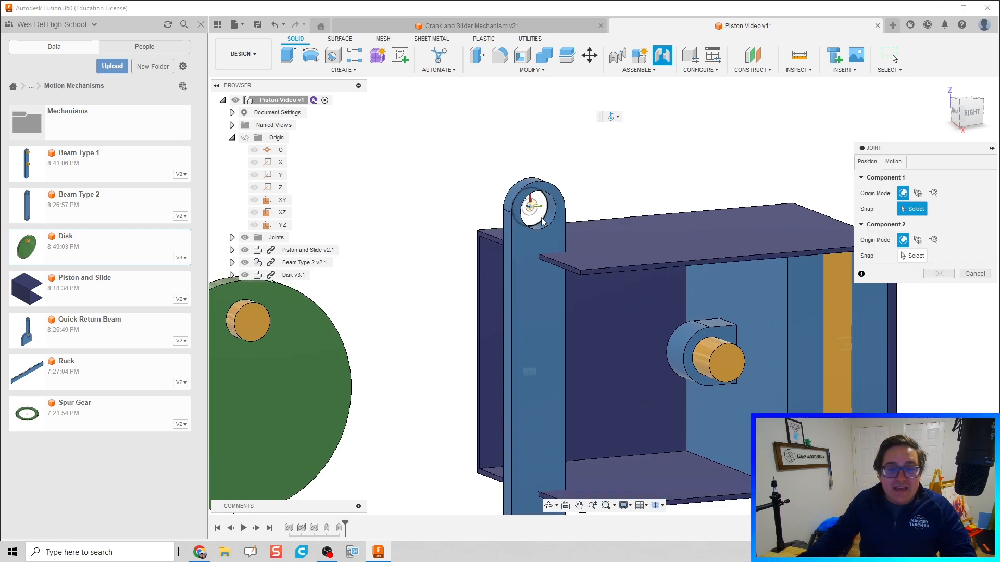
pyautogui.scroll(1, 543, 221)
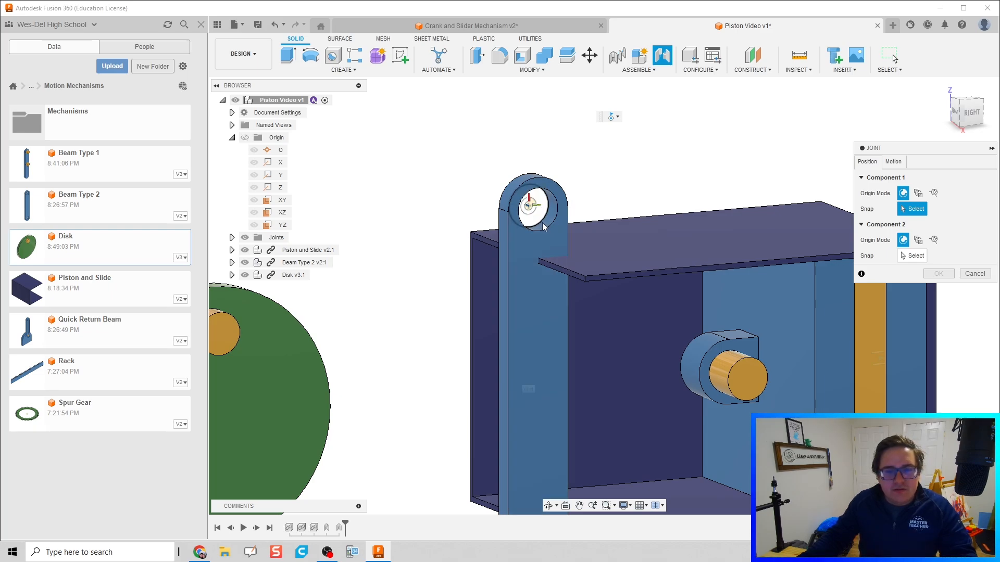
pyautogui.click(544, 223)
pyautogui.scroll(5, 675, 297)
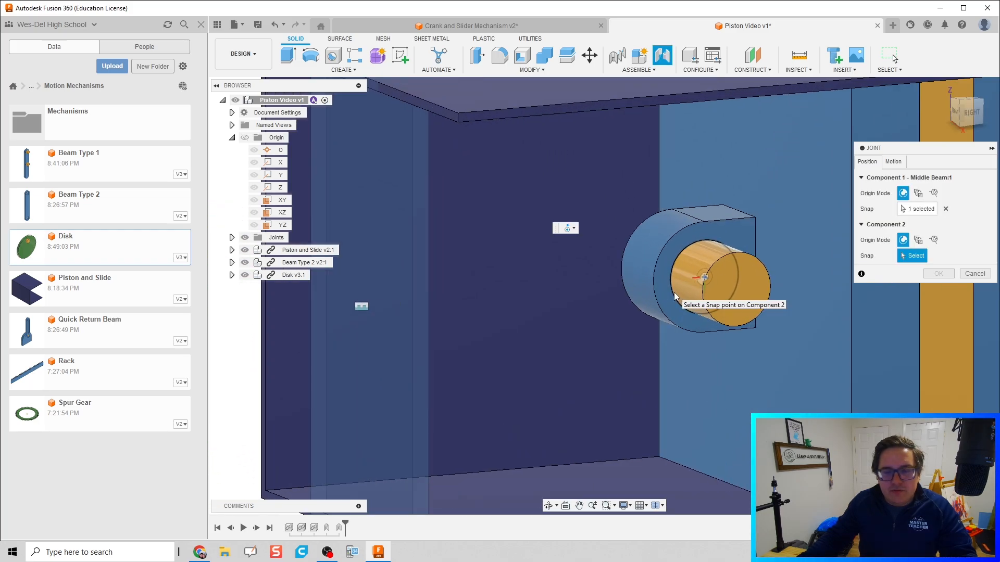
pyautogui.click(675, 297)
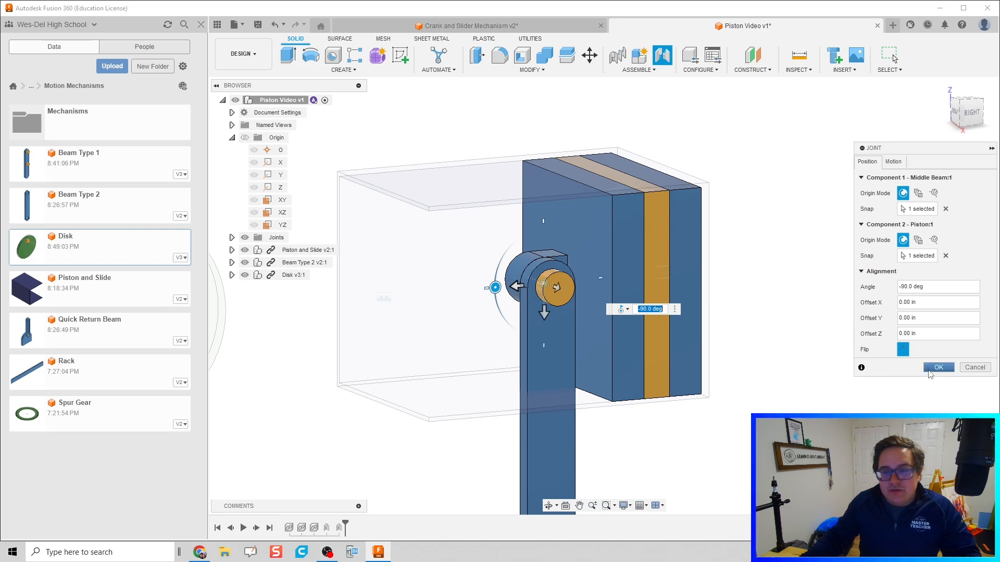
pyautogui.click(930, 370)
# Drive the beam's joint to -90 degrees so it extends out of the housing toward the disk, and capture the position.
pyautogui.scroll(-2, 579, 364)
pyautogui.moveTo(574, 349); pyautogui.dragTo(602, 278, button='middle')
pyautogui.moveTo(630, 397); pyautogui.dragTo(663, 384, button='middle')
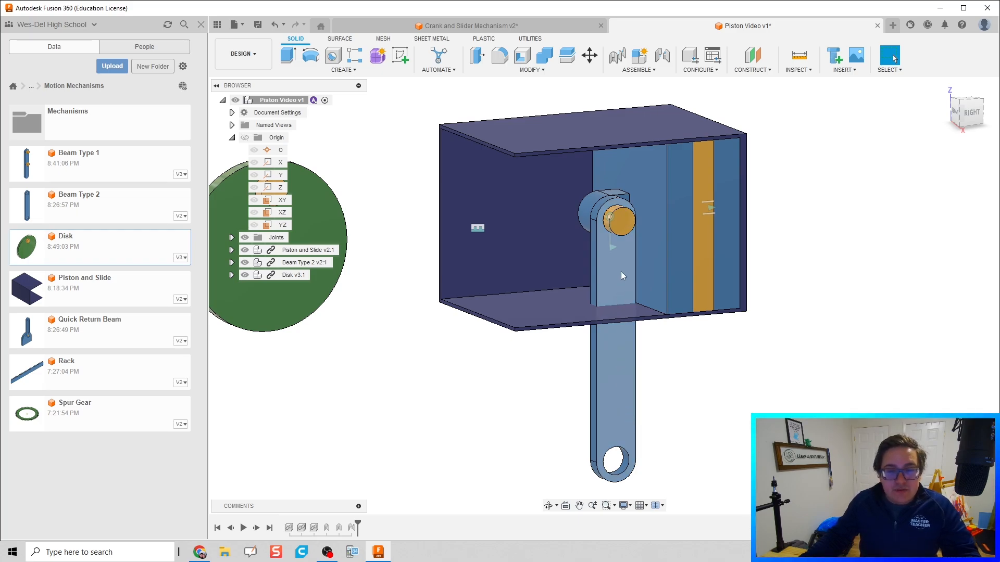
pyautogui.click(613, 248)
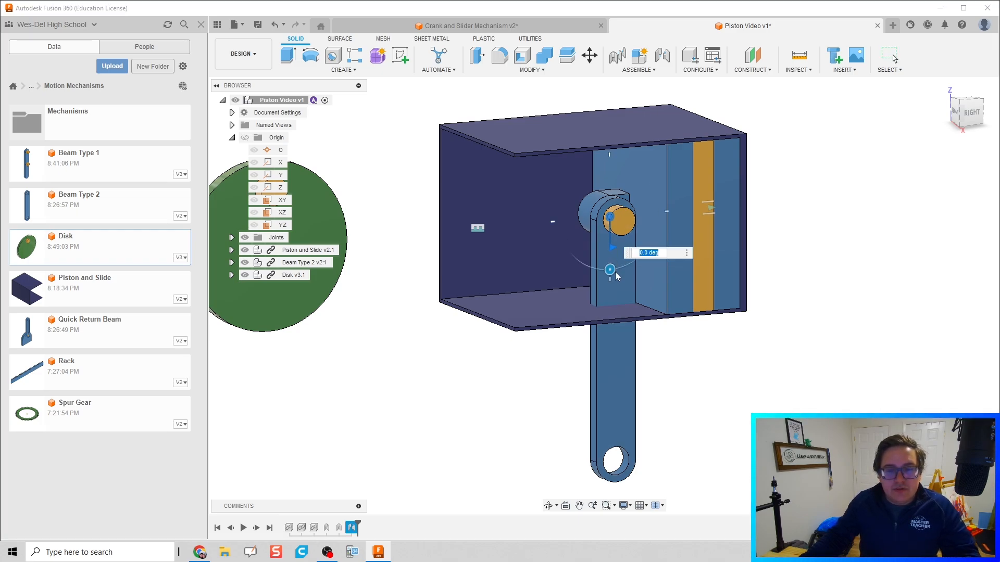
pyautogui.moveTo(610, 270); pyautogui.dragTo(561, 223)
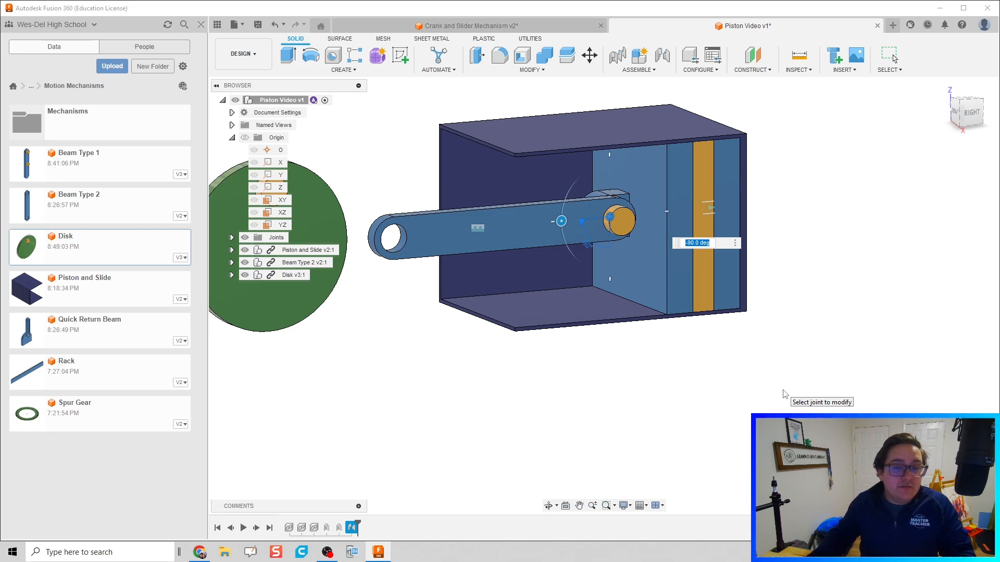
pyautogui.press('Return')
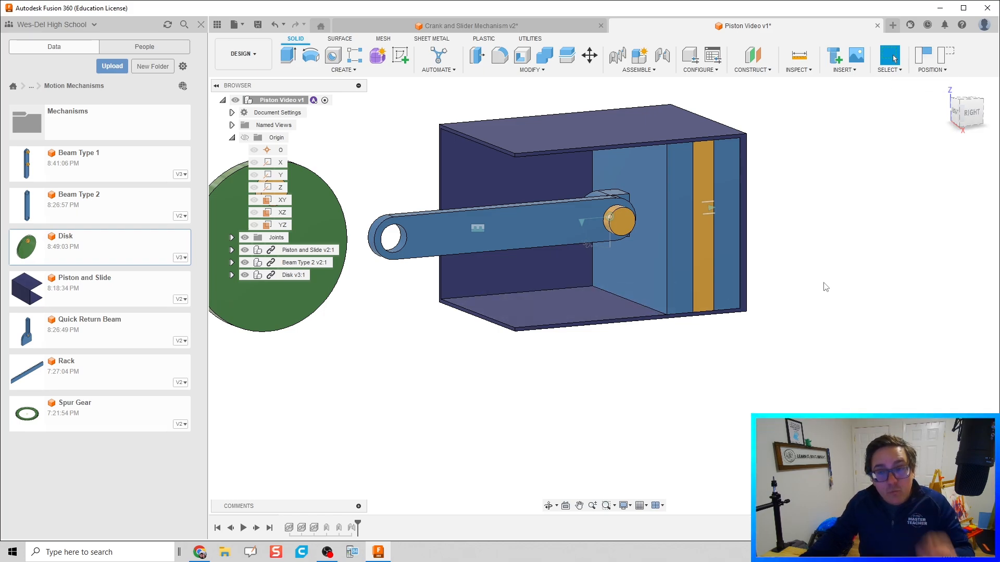
pyautogui.click(925, 58)
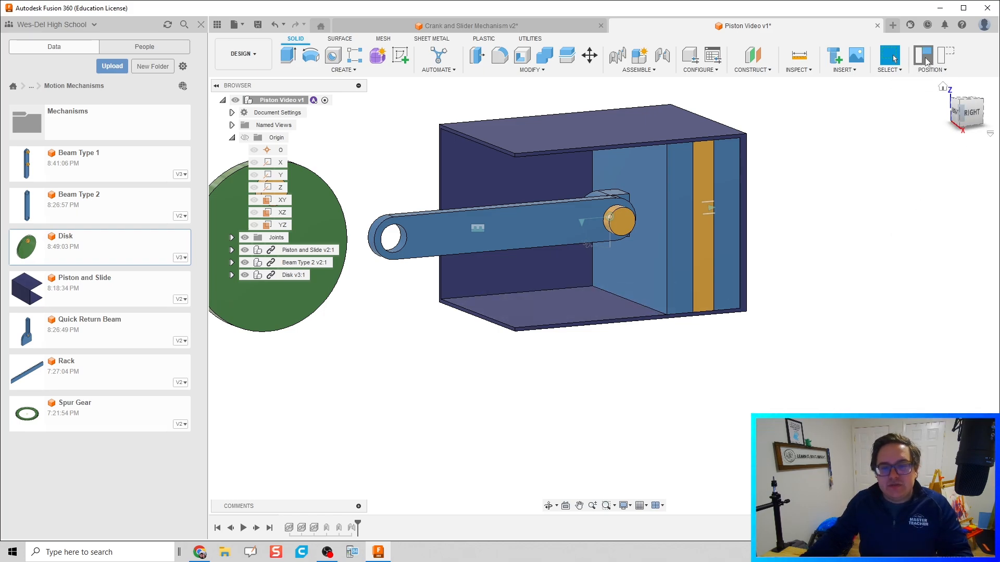
# Join the end face of the disk's pin to the beam's free-end hole with a revolute joint, setting the alignment angle to 0 degrees.
pyautogui.scroll(2, 446, 405)
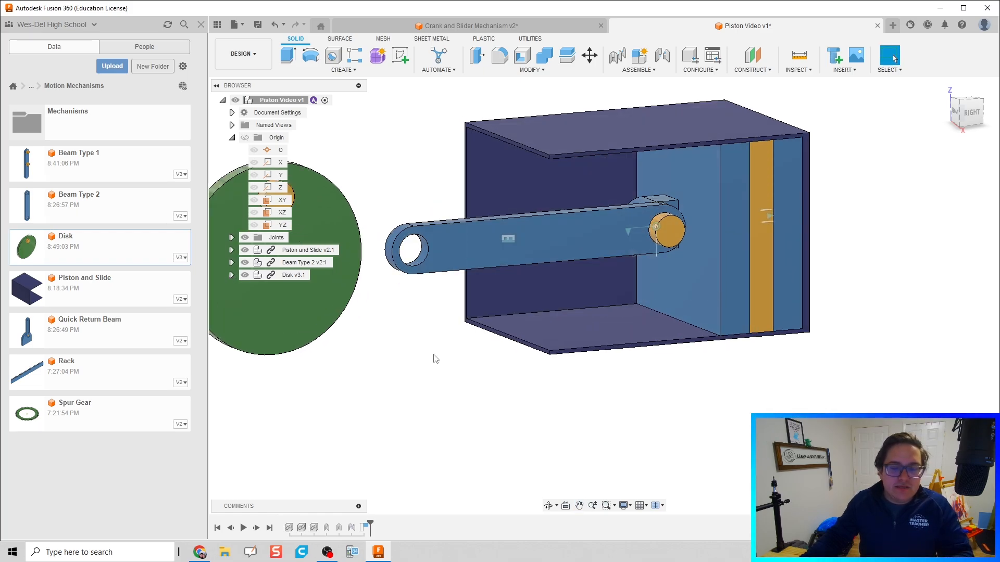
pyautogui.moveTo(432, 357); pyautogui.dragTo(498, 363, button='middle')
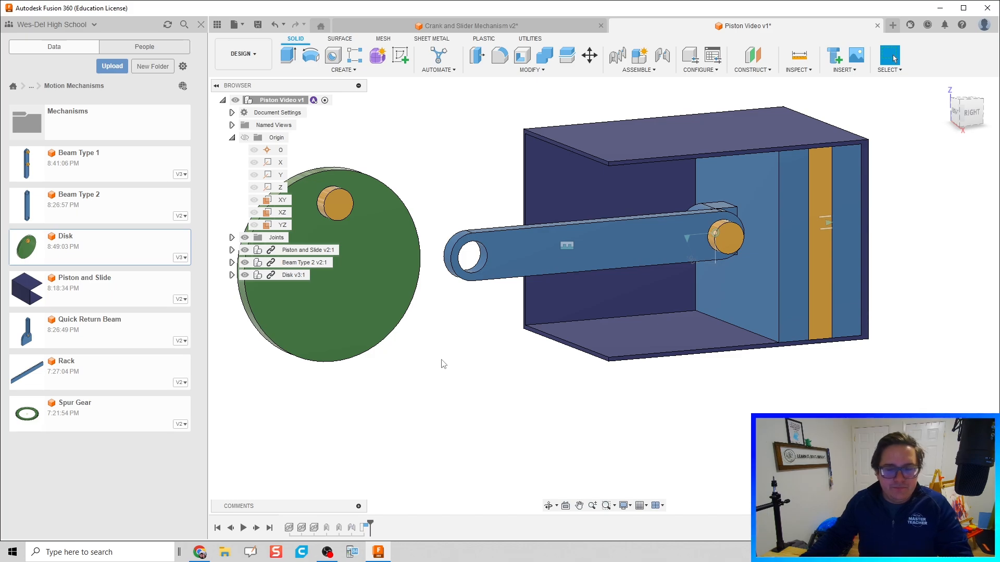
pyautogui.press('j')
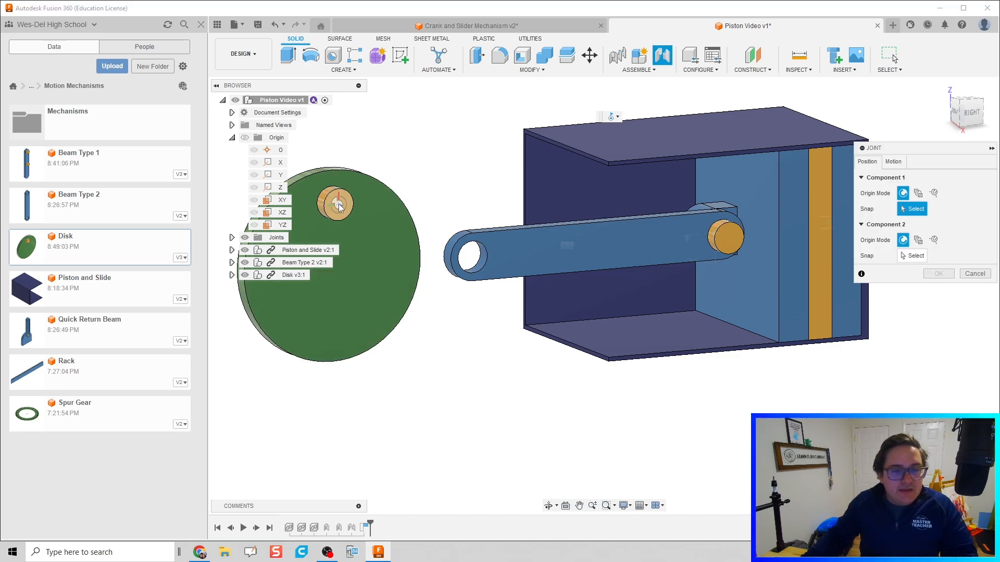
pyautogui.click(339, 207)
pyautogui.scroll(2, 489, 260)
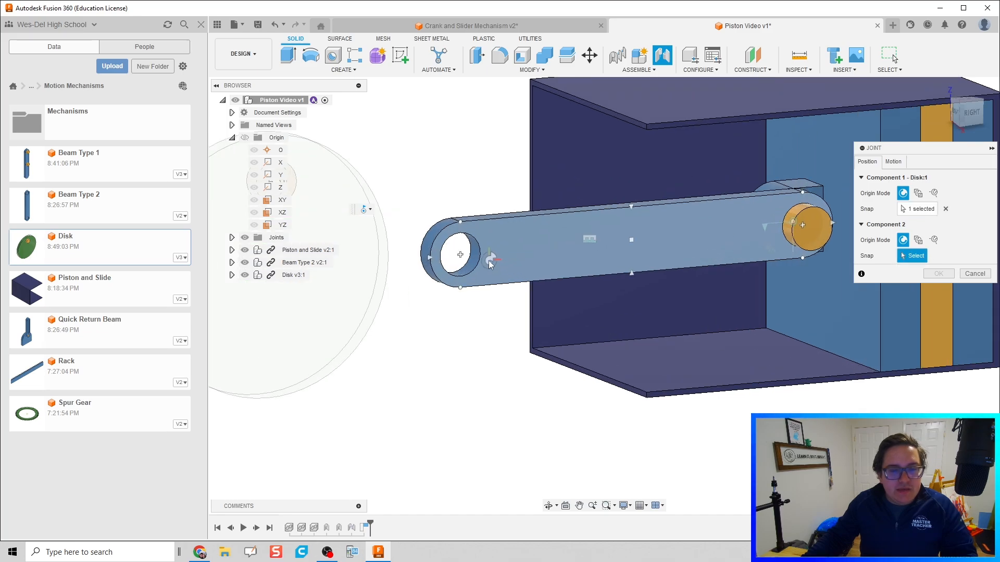
pyautogui.click(461, 257)
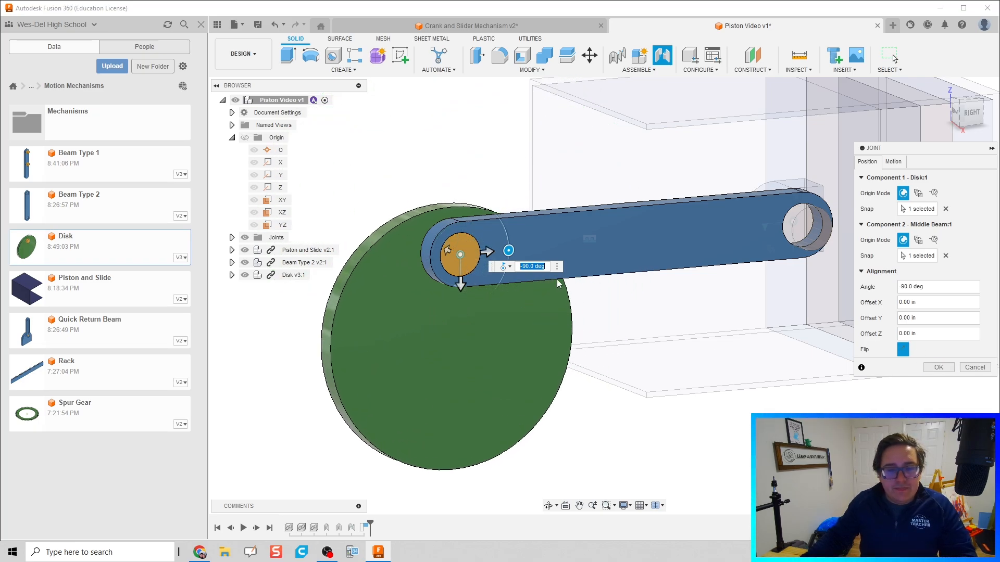
pyautogui.moveTo(508, 250); pyautogui.dragTo(458, 286)
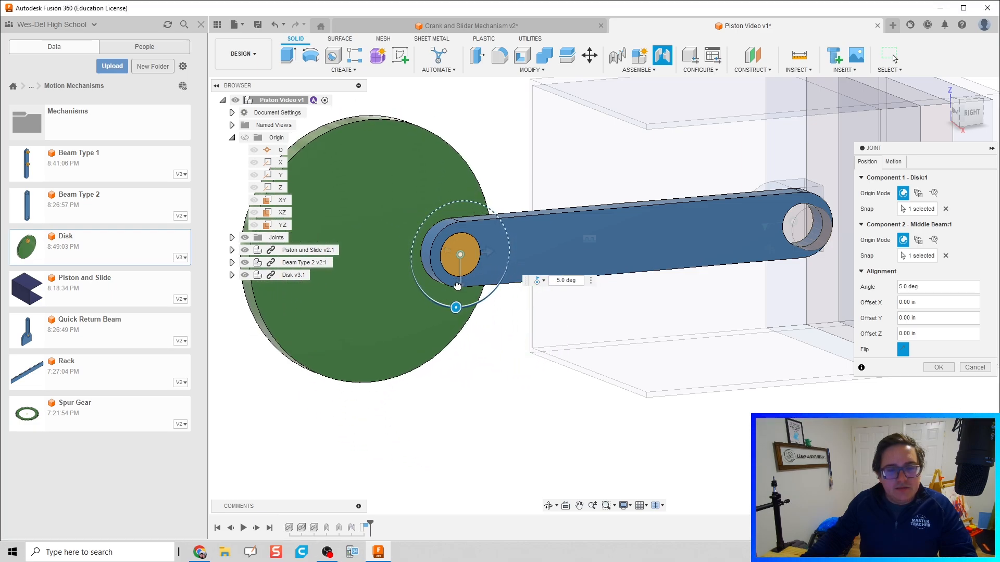
pyautogui.moveTo(540, 383)
pyautogui.keyDown('shift'); pyautogui.mouseDown(button='middle')
pyautogui.moveTo(498, 393)
pyautogui.moveTo(531, 384)
pyautogui.mouseUp(button='middle'); pyautogui.keyUp('shift')
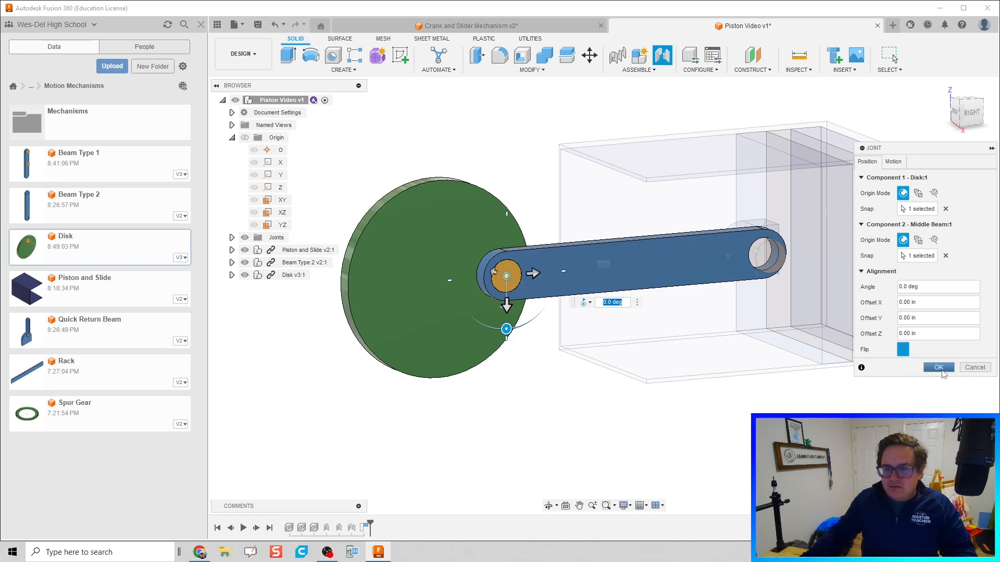
pyautogui.click(938, 367)
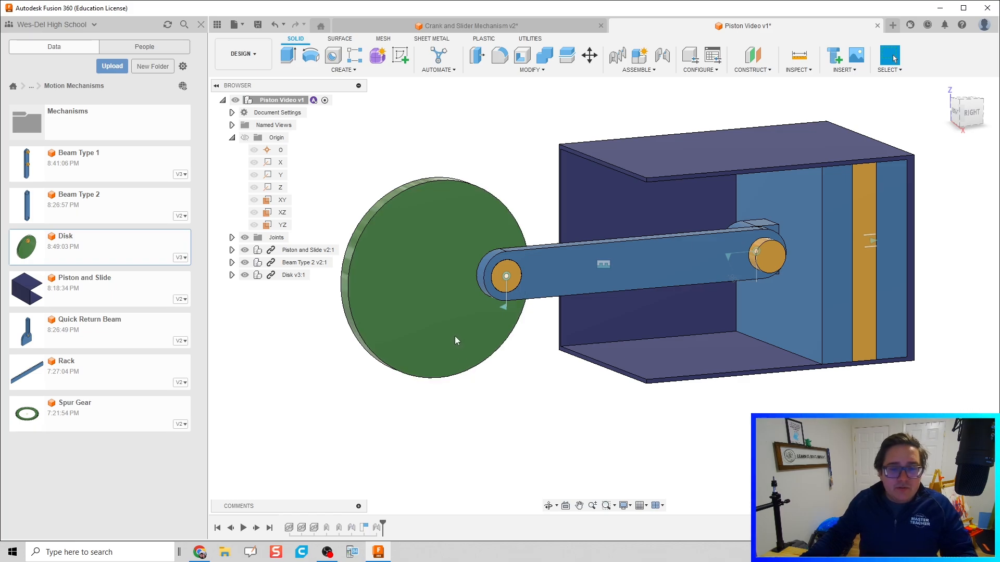
# Test the linkage by pulling the disk away from the housing, and revert the moved component positions.
pyautogui.moveTo(454, 336); pyautogui.dragTo(364, 344)
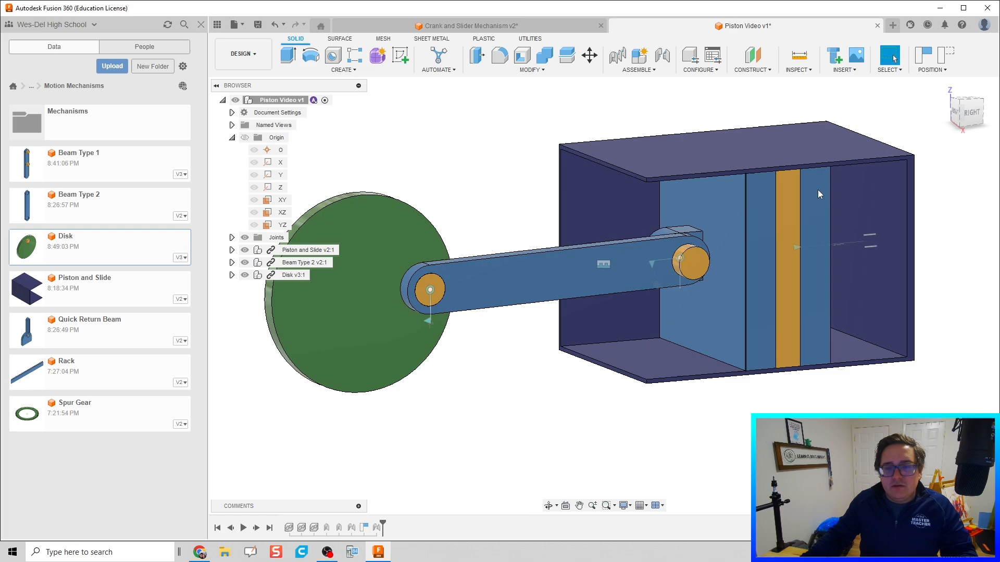
pyautogui.click(947, 54)
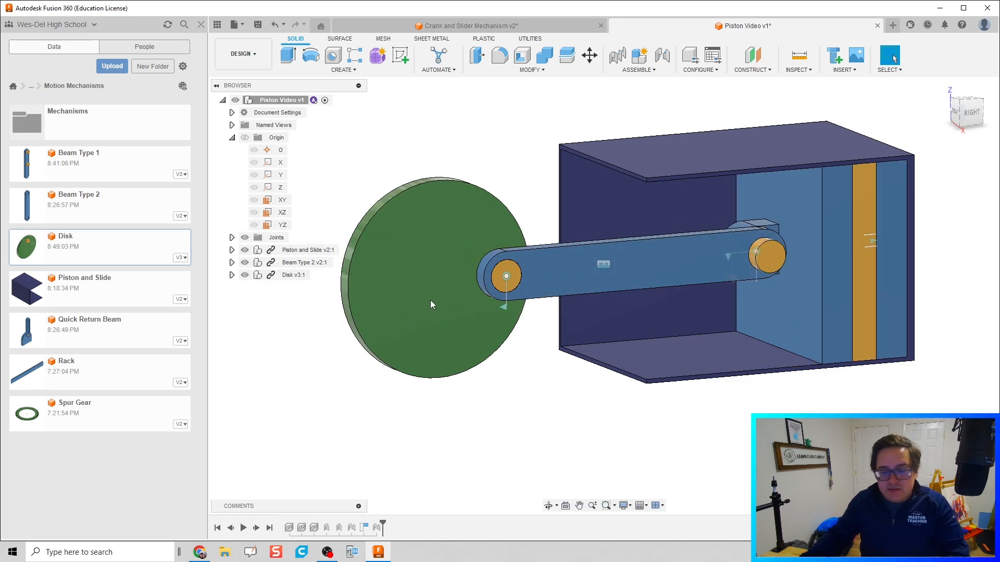
# Create a Revolute as-built joint for the disk, snapped to the center of its face about the Z axis, and rotate the disk to test the mechanism.
pyautogui.hotkey('shift', 'j')
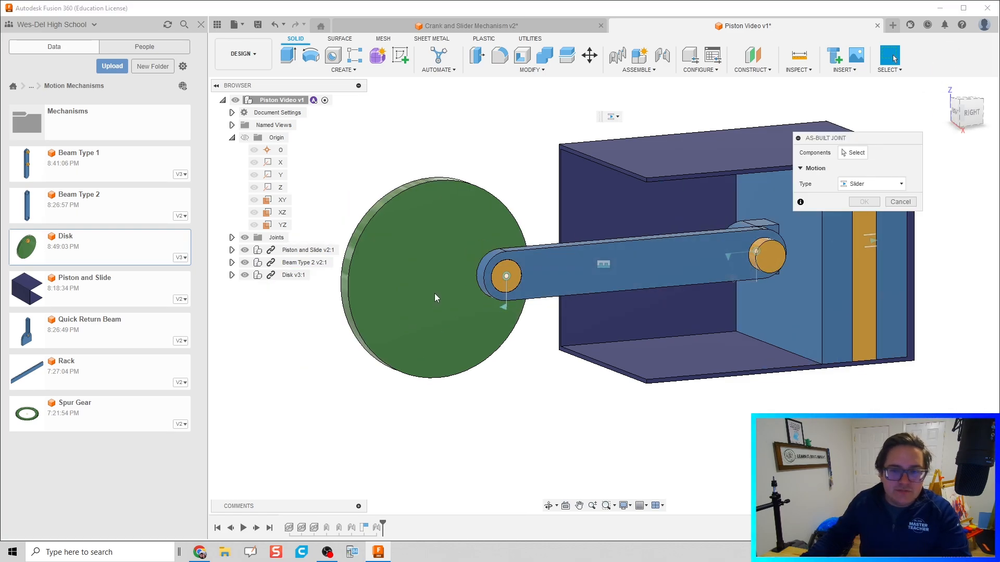
pyautogui.click(425, 287)
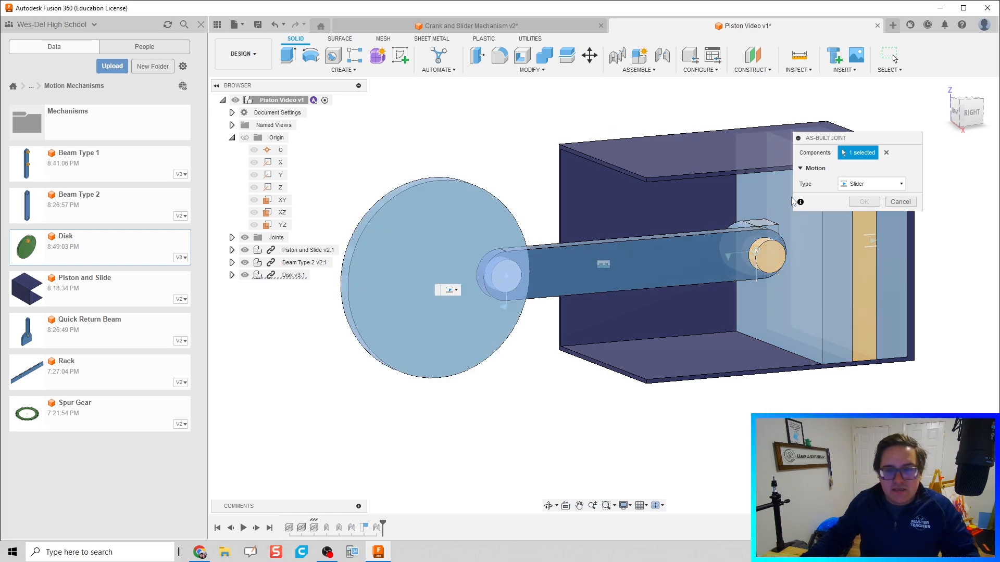
pyautogui.click(604, 265)
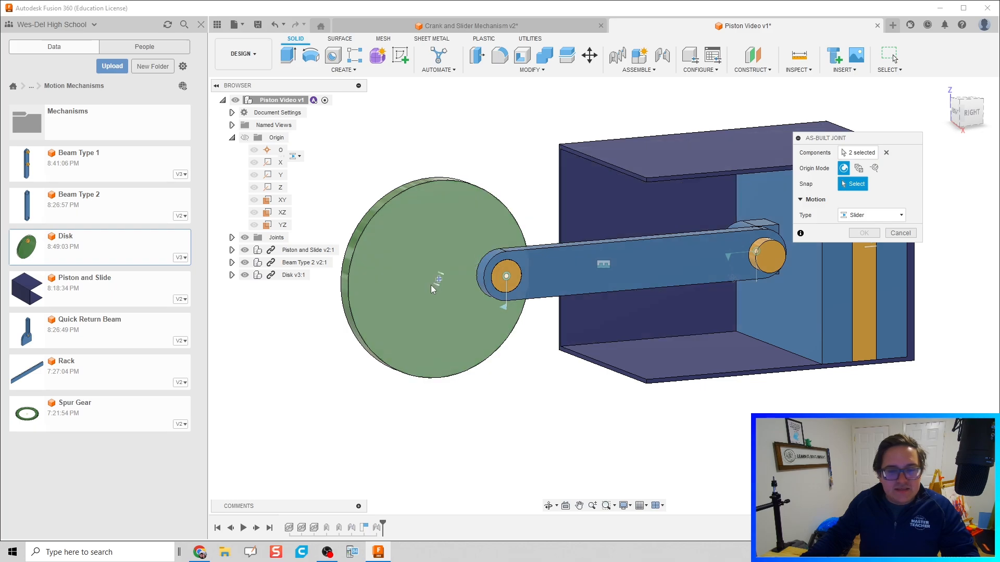
pyautogui.click(439, 282)
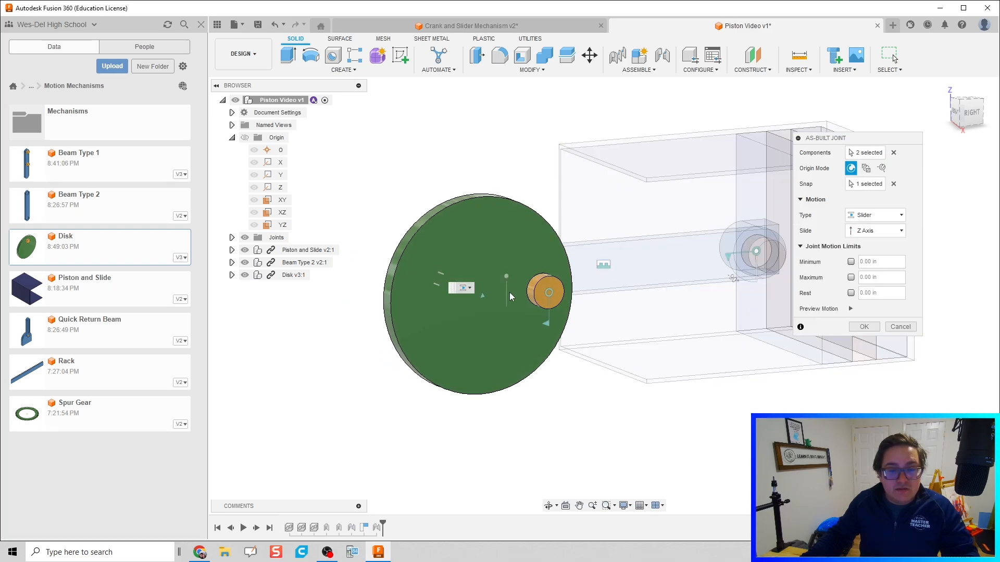
pyautogui.click(868, 215)
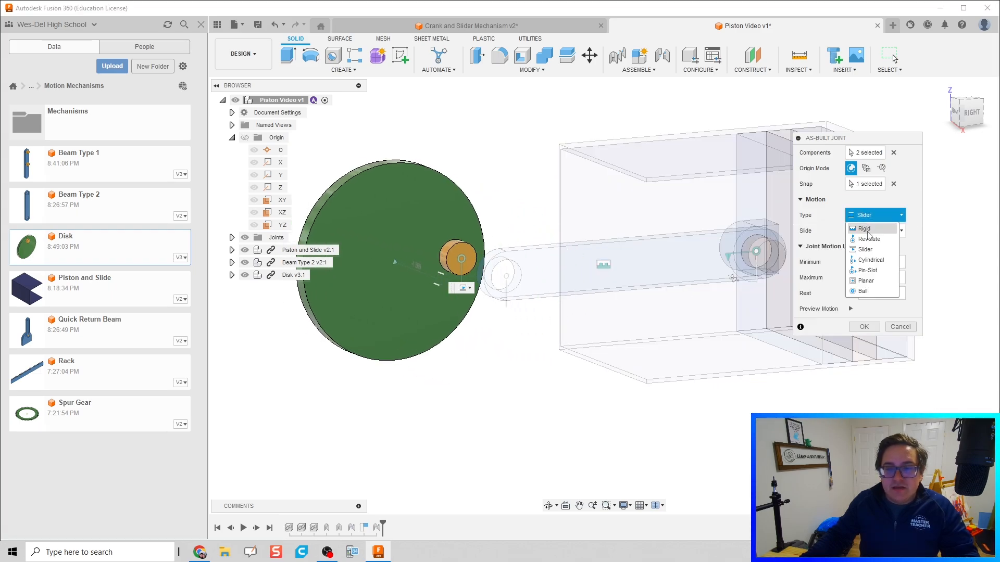
pyautogui.click(869, 240)
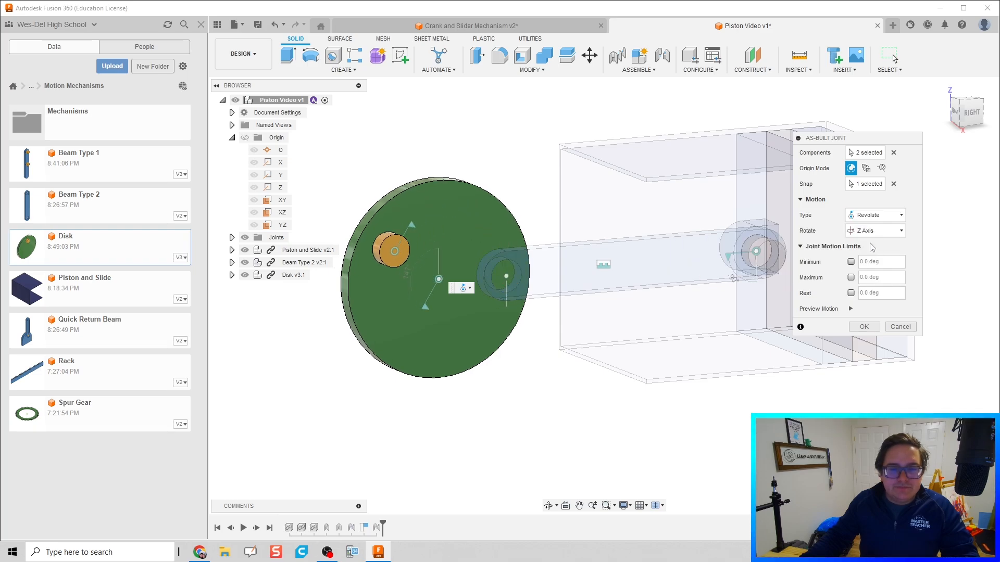
pyautogui.click(864, 326)
pyautogui.moveTo(393, 349); pyautogui.dragTo(356, 224)
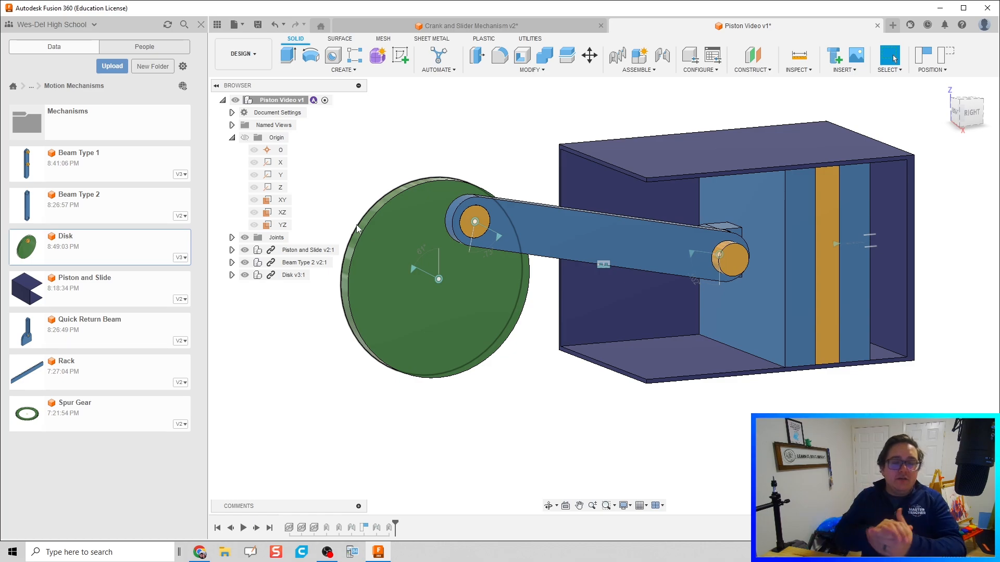